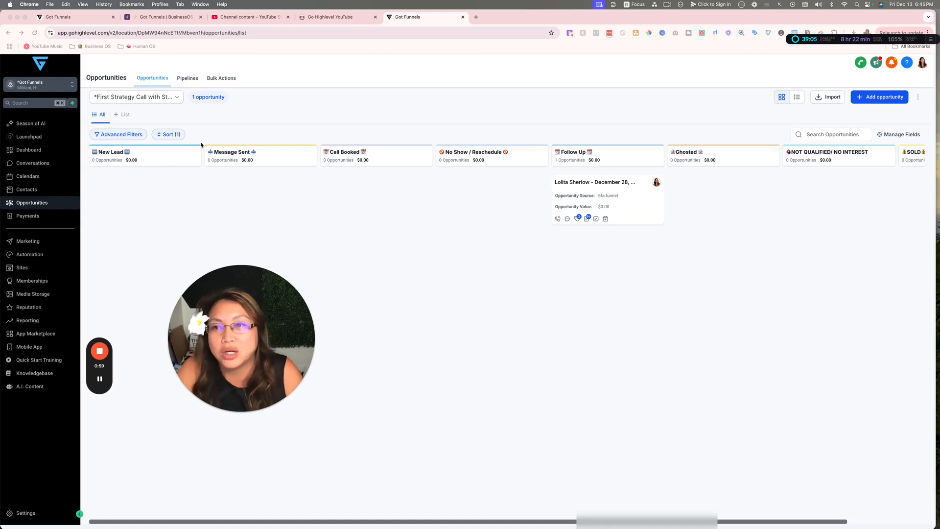
# Look through the list of available pipelines for the opportunities board and keep the current pipeline
pyautogui.click(160, 100)
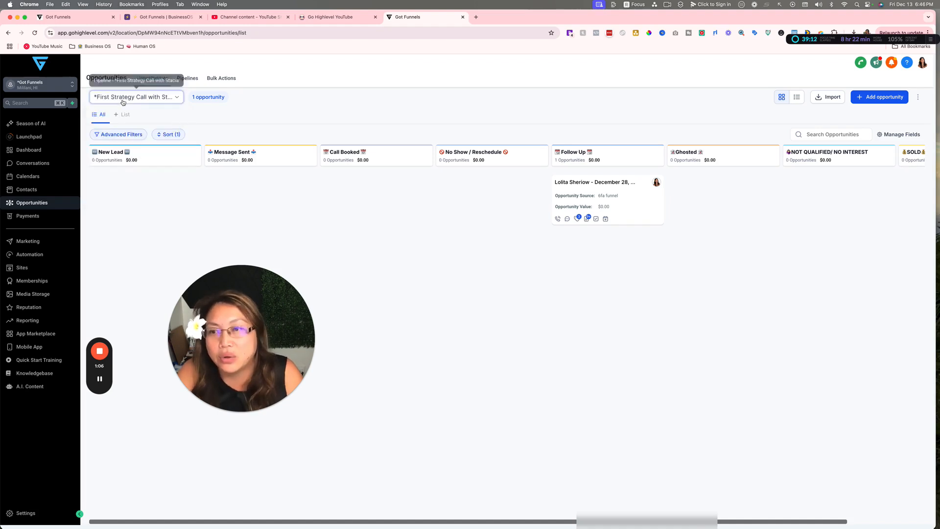
pyautogui.click(156, 98)
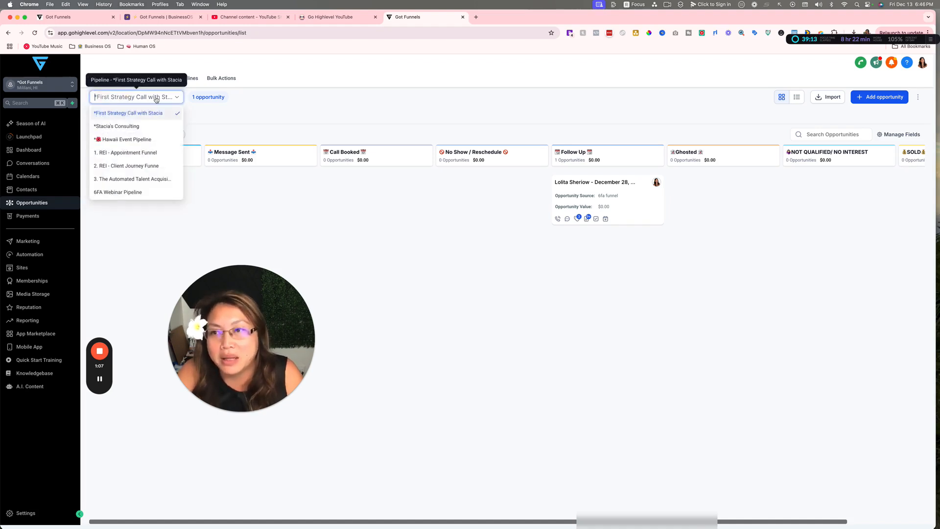
pyautogui.click(311, 114)
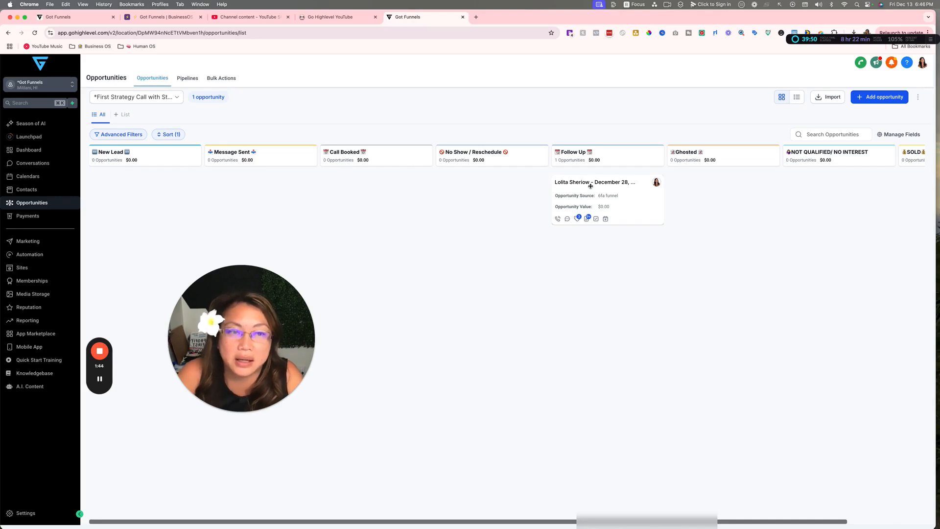
# Try moving the opportunity card from Follow Up toward an earlier stage and put it back in Follow Up
pyautogui.moveTo(591, 189)
pyautogui.mouseDown()
pyautogui.moveTo(376, 192)
pyautogui.moveTo(603, 193)
pyautogui.mouseUp()
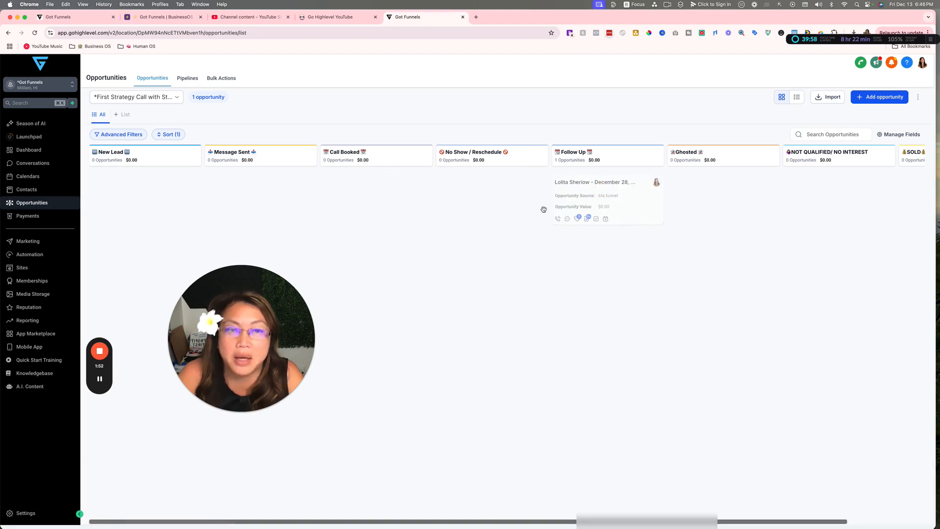
pyautogui.moveTo(449, 182); pyautogui.dragTo(603, 177)
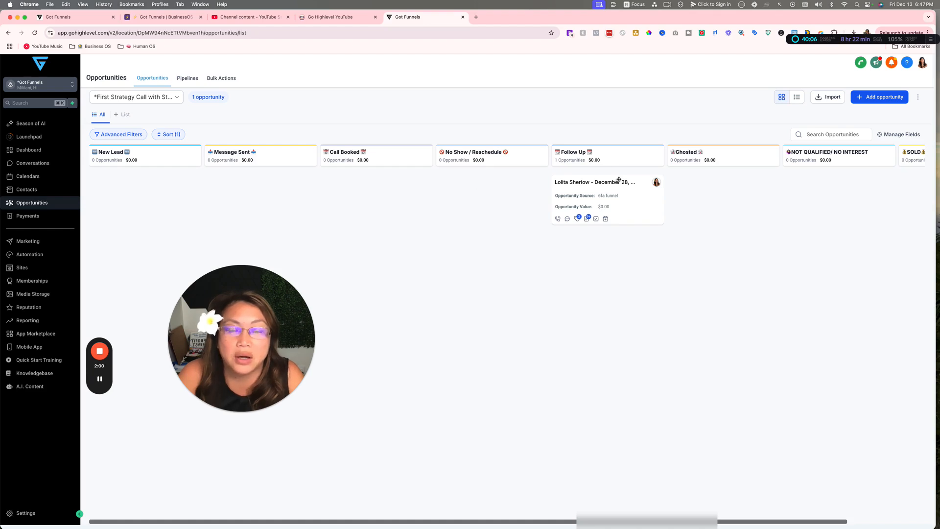
pyautogui.scroll(1, 586, 189)
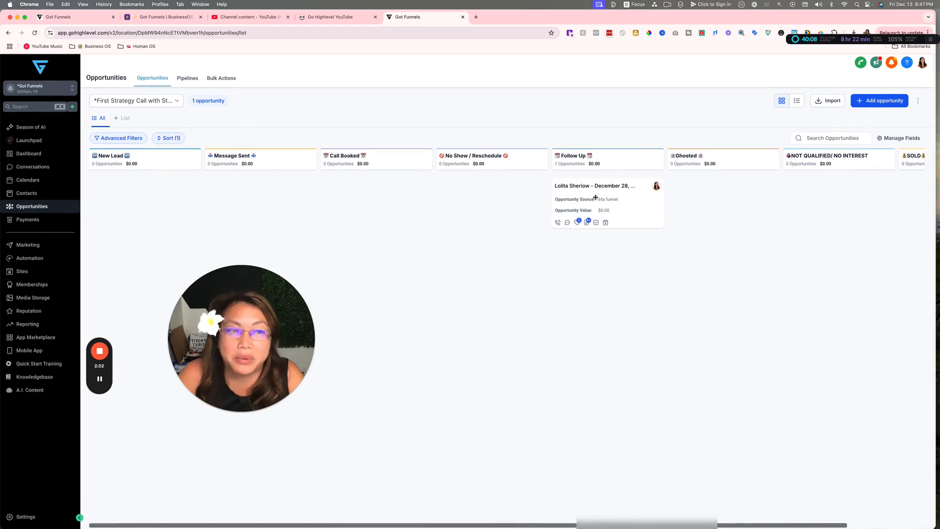
pyautogui.scroll(-1, 459, 192)
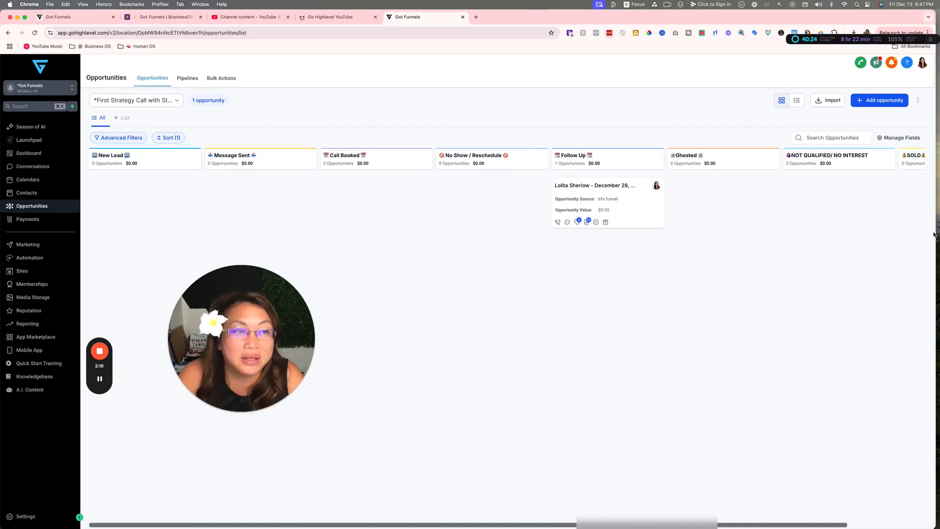
# Examine the pipeline board's stages from New Lead through SOLD
pyautogui.hscroll(3, 814, 248)
pyautogui.hscroll(-3, 531, 260)
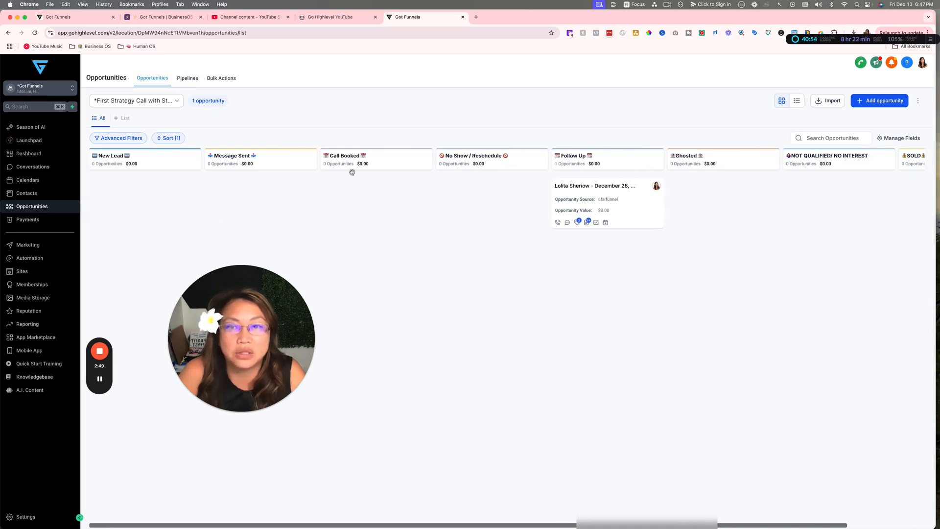
pyautogui.moveTo(465, 194); pyautogui.dragTo(386, 189)
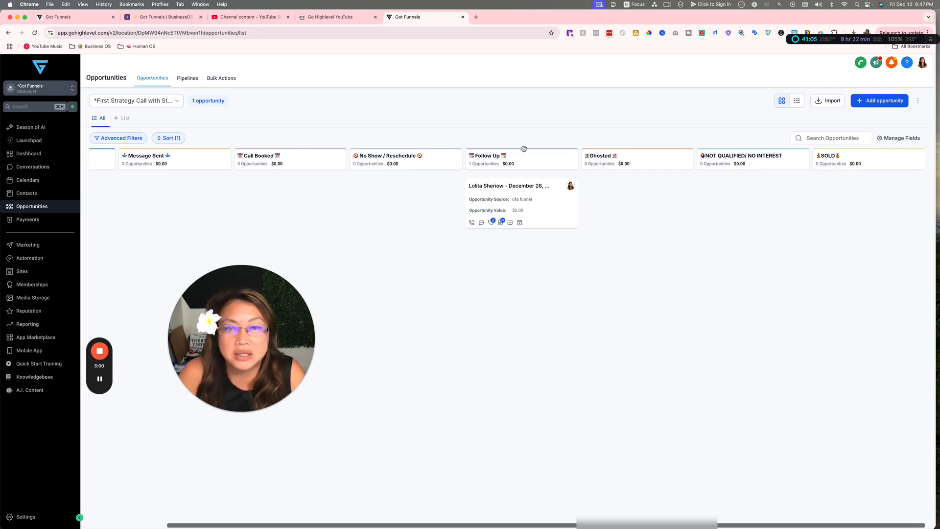
# Open the First Strategy Call pipeline for editing, review its stage names and order, and close it without saving
pyautogui.click(186, 78)
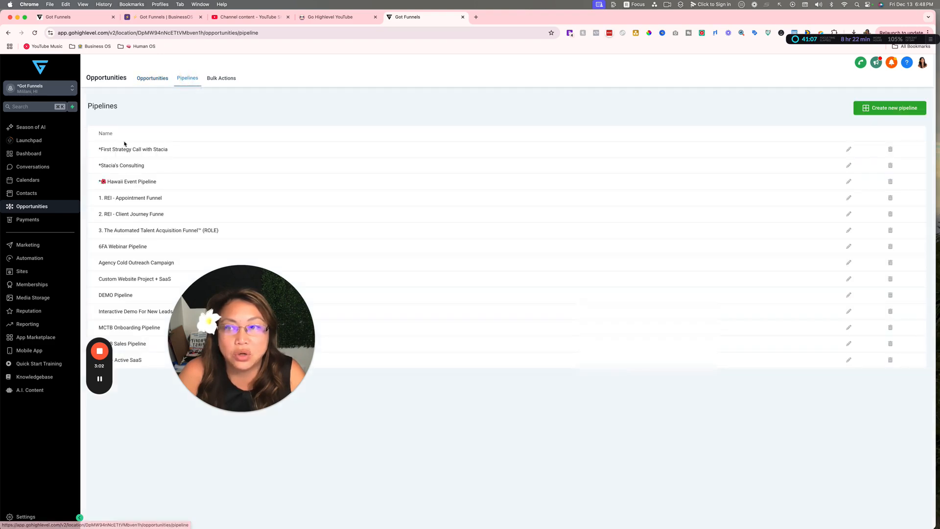
pyautogui.click(849, 150)
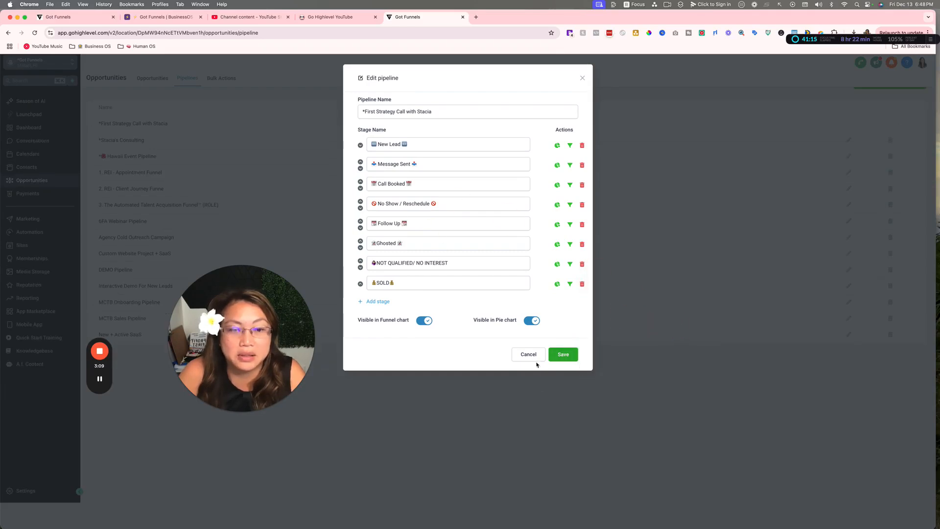
pyautogui.scroll(-1, 509, 365)
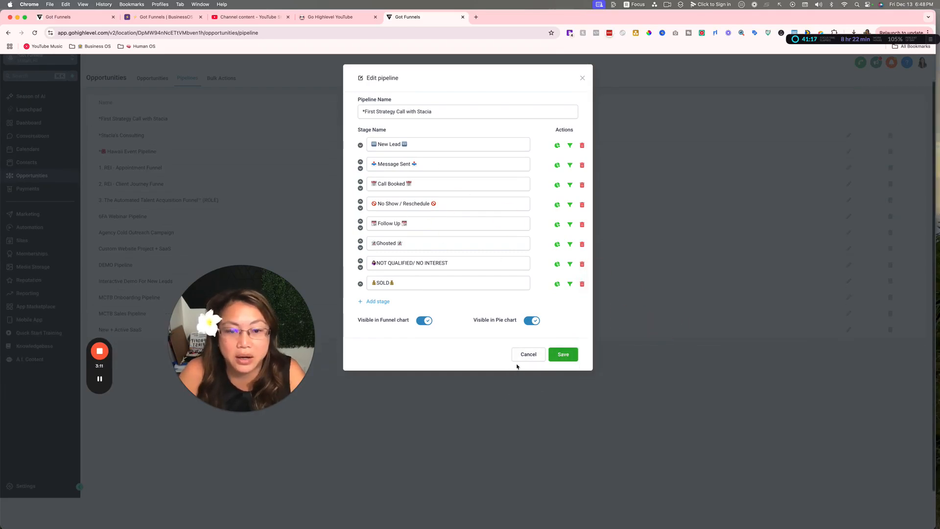
pyautogui.click(361, 285)
pyautogui.click(361, 268)
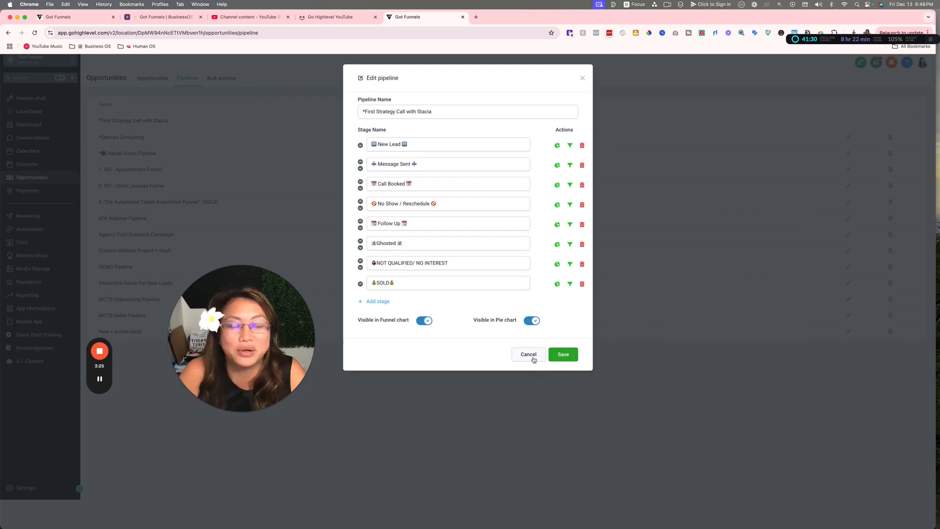
pyautogui.moveTo(534, 360)
pyautogui.mouseDown()
pyautogui.moveTo(500, 365)
pyautogui.moveTo(485, 289)
pyautogui.moveTo(412, 211)
pyautogui.moveTo(435, 303)
pyautogui.mouseUp()
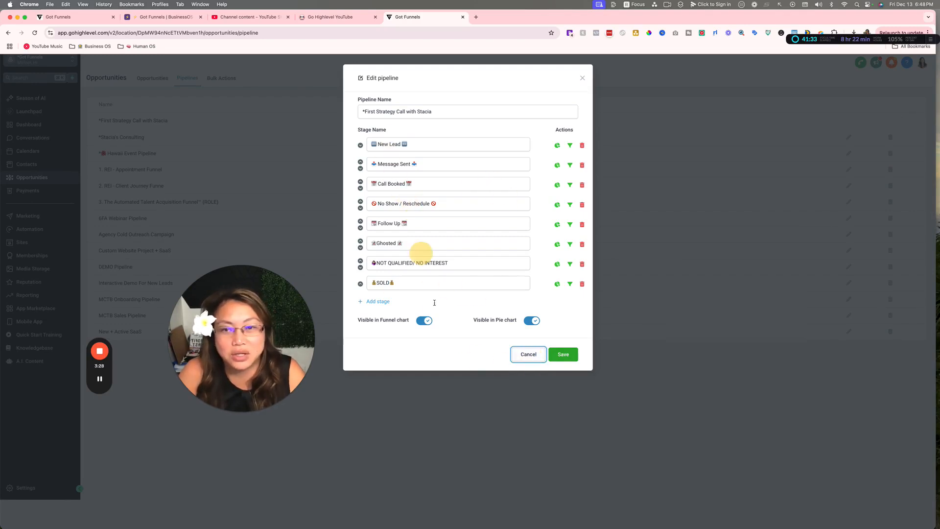
pyautogui.click(520, 356)
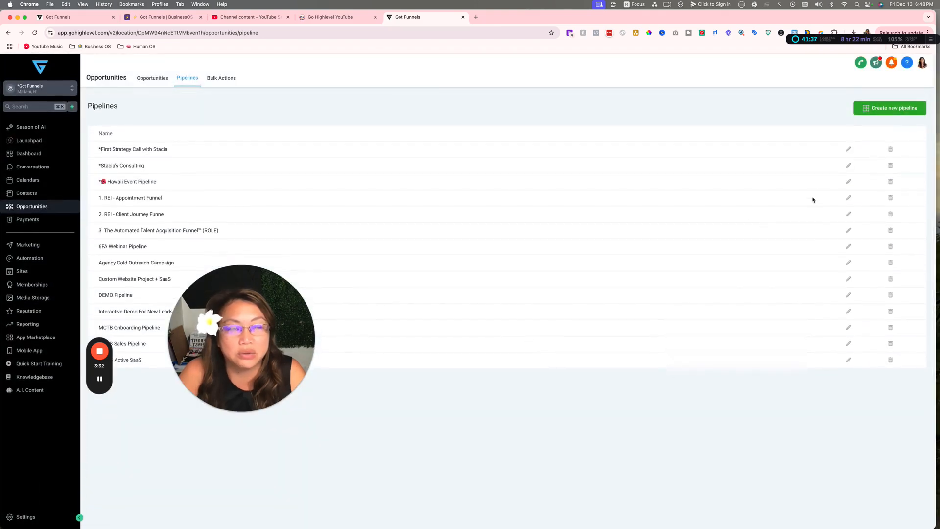
# Examine the name and stage fields of a new pipeline form and close it without saving
pyautogui.click(882, 107)
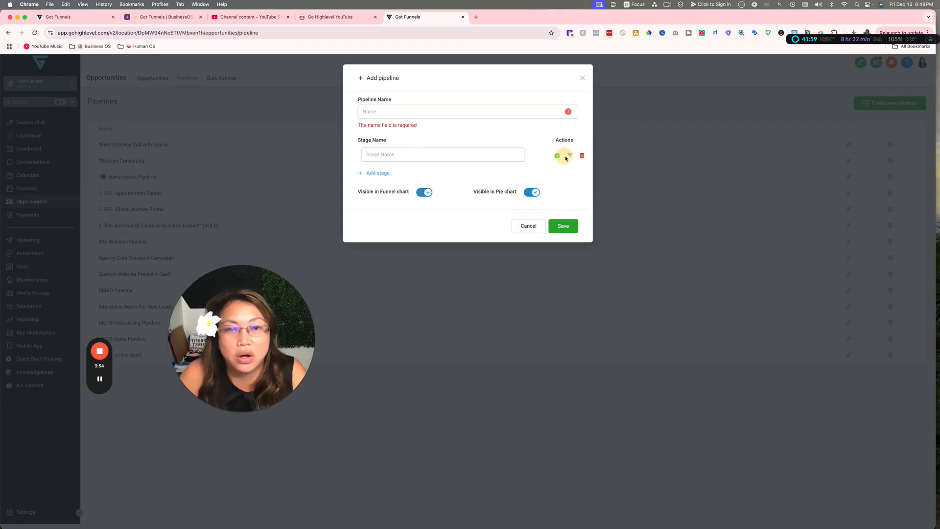
pyautogui.click(527, 227)
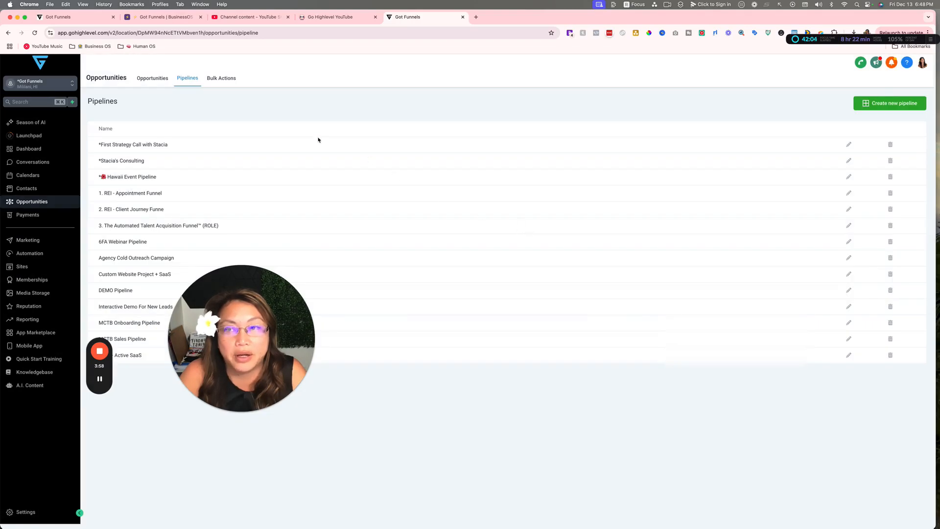
# View the Bulk Actions page and return to the First Strategy Call opportunities board
pyautogui.click(218, 81)
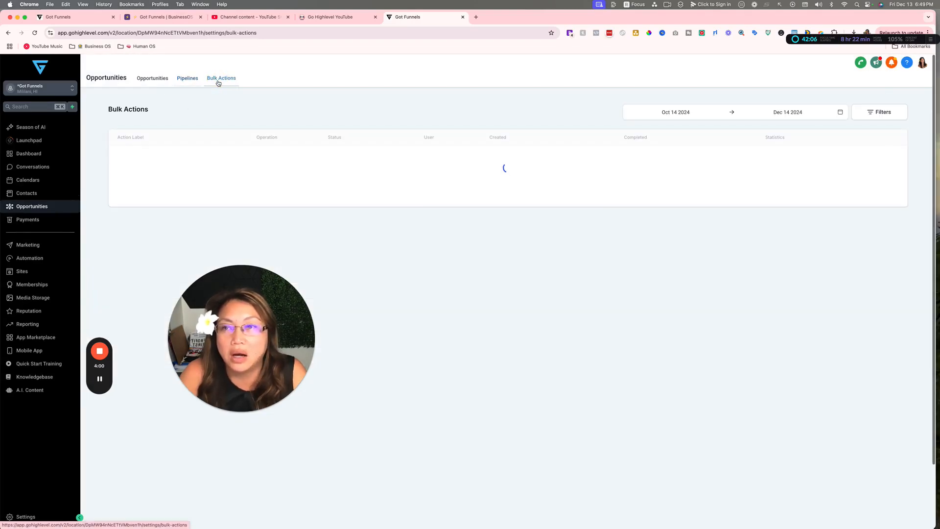
pyautogui.click(165, 81)
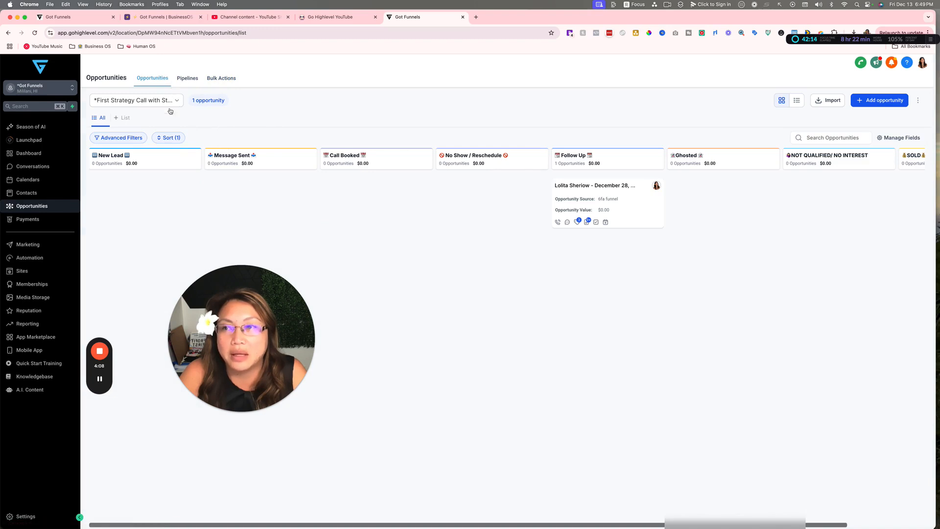
pyautogui.scroll(-2, 245, 225)
pyautogui.scroll(2, 246, 225)
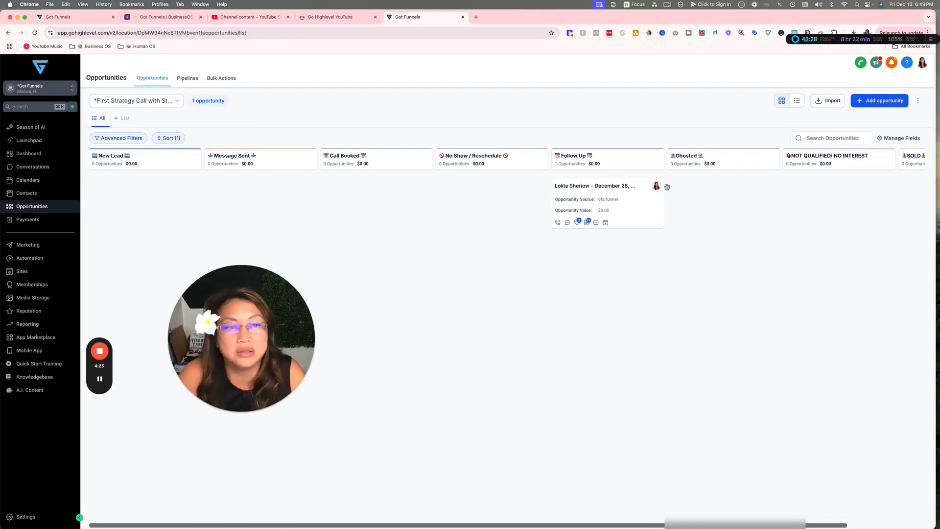
# Check the owner and details of the opportunity in Follow Up, including its price fields, and close it without updating
pyautogui.moveTo(657, 189)
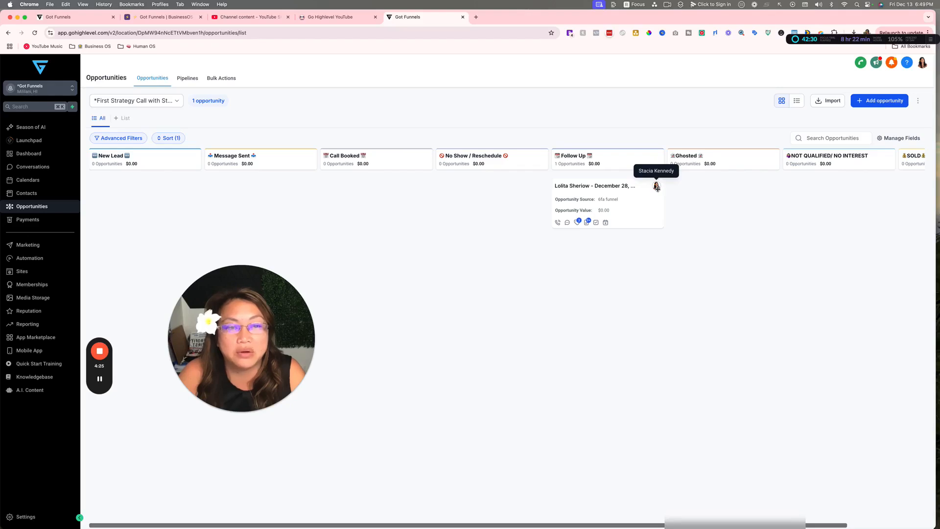
pyautogui.click(632, 210)
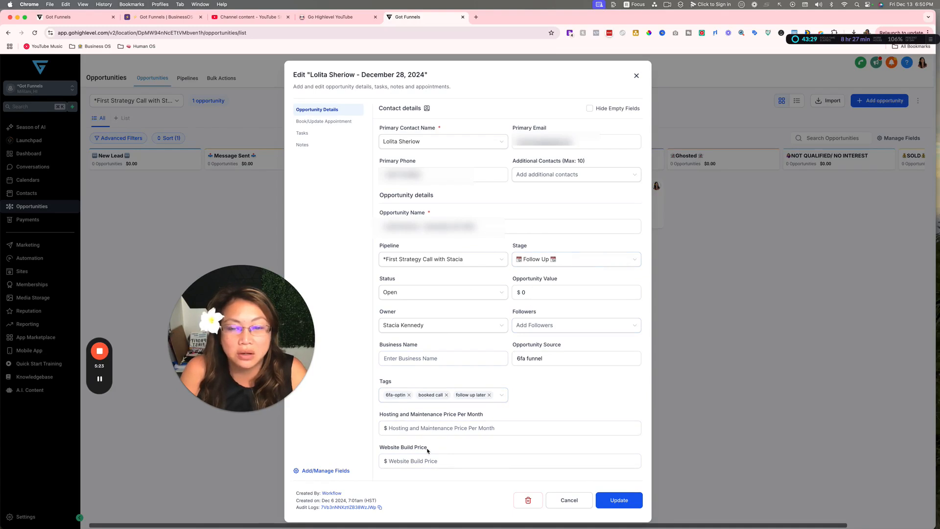
pyautogui.click(507, 429)
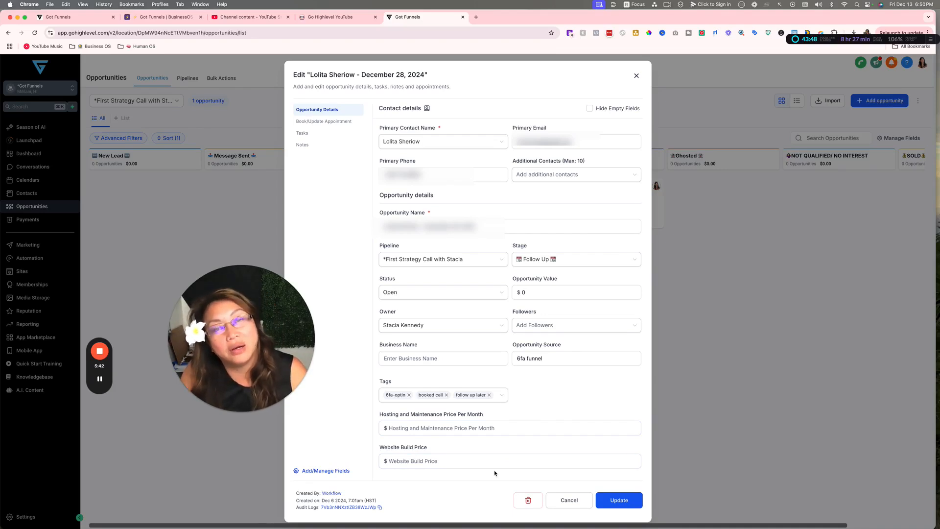
pyautogui.click(569, 500)
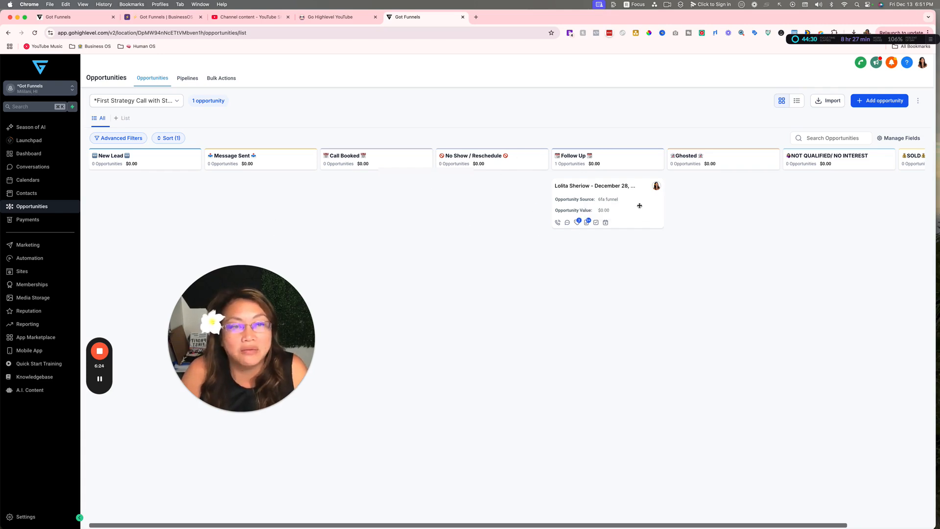
pyautogui.click(562, 186)
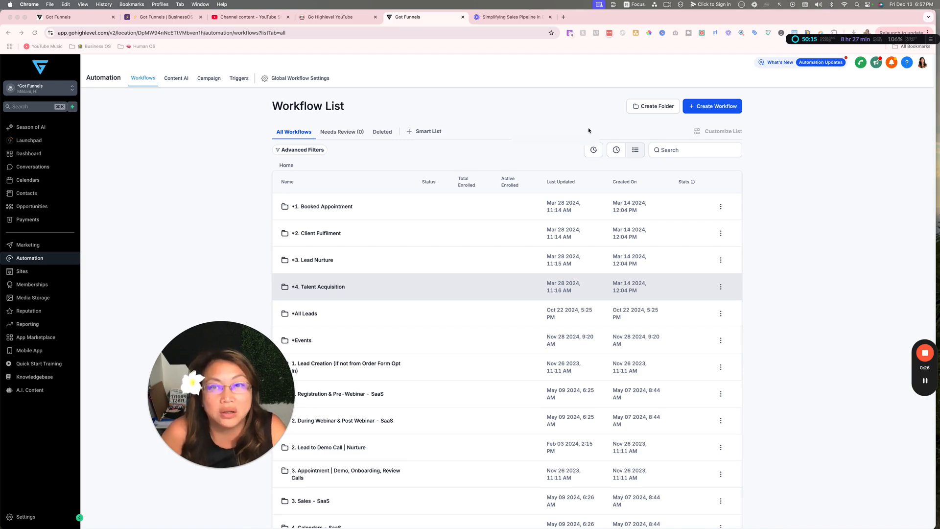
# Create a workflow from scratch and give it an Opportunity Status Changed trigger
pyautogui.click(713, 108)
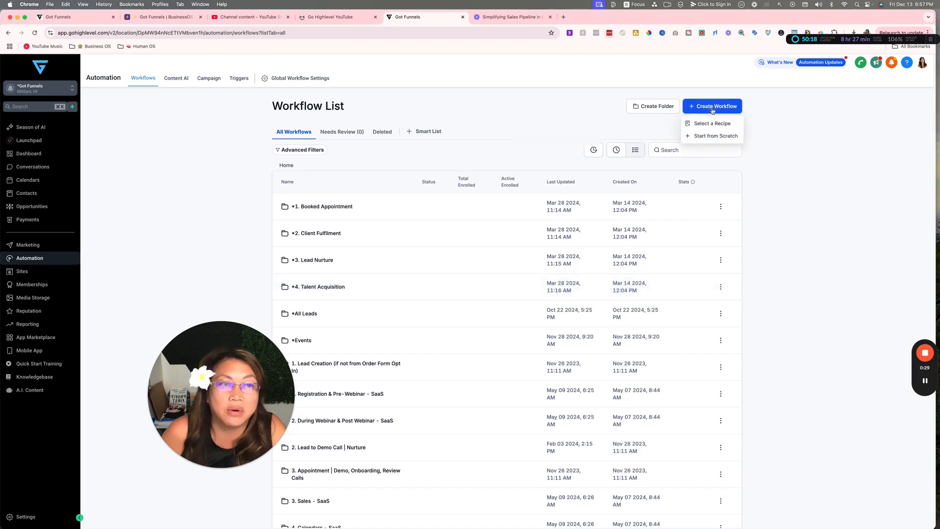
pyautogui.click(713, 137)
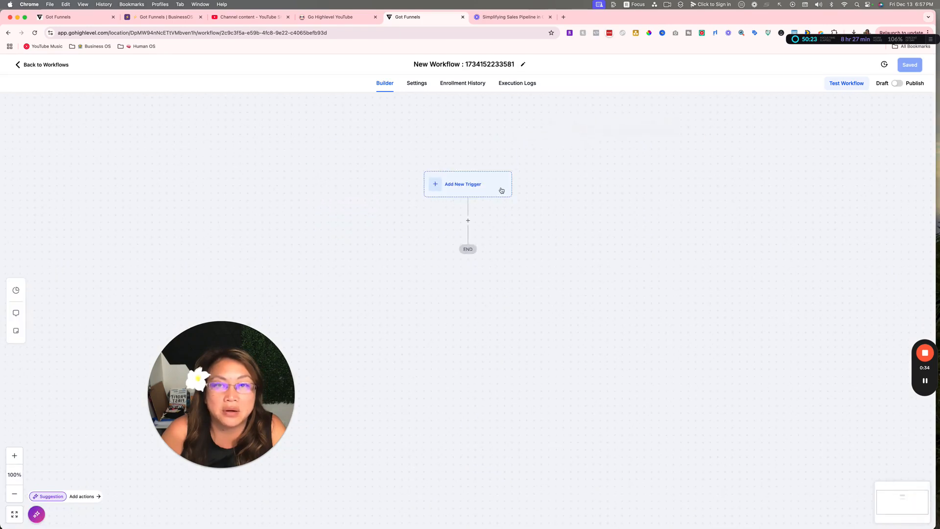
pyautogui.click(501, 190)
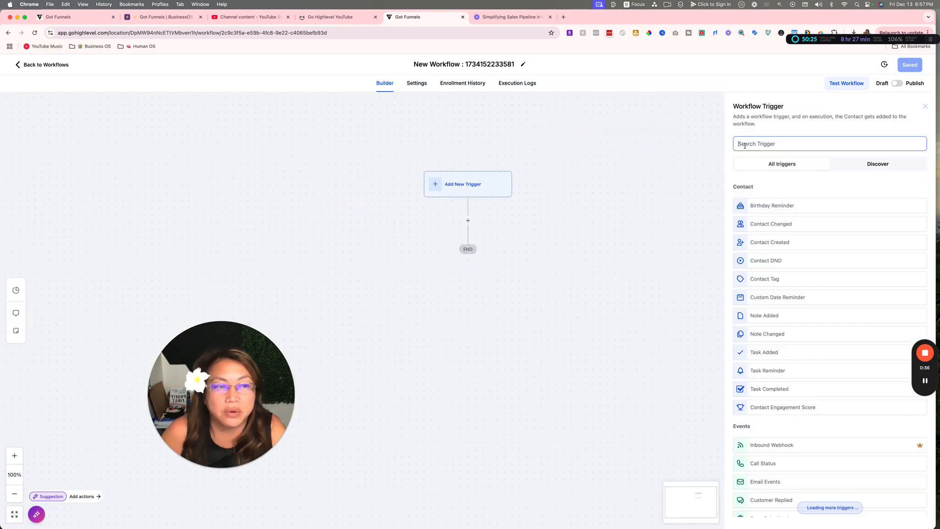
pyautogui.write('opp')
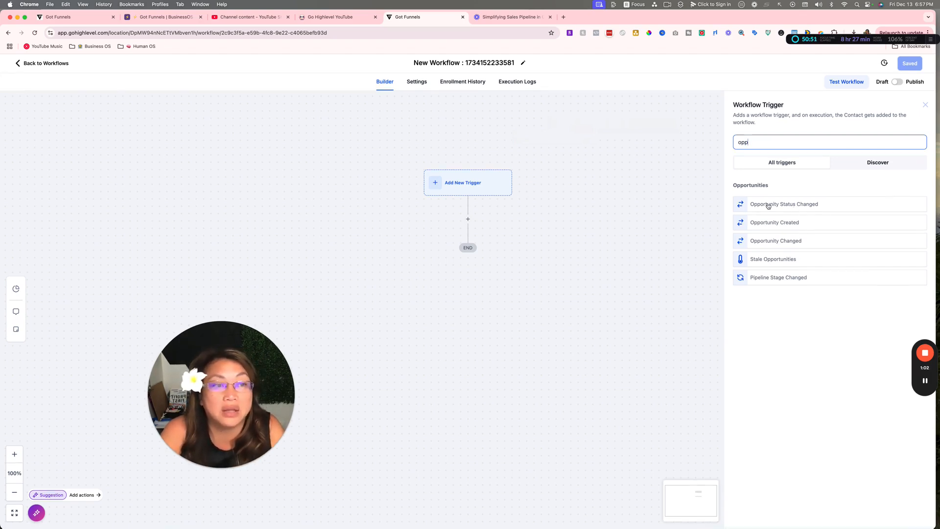
pyautogui.moveTo(768, 205)
pyautogui.mouseDown()
pyautogui.moveTo(674, 204)
pyautogui.moveTo(768, 208)
pyautogui.mouseUp()
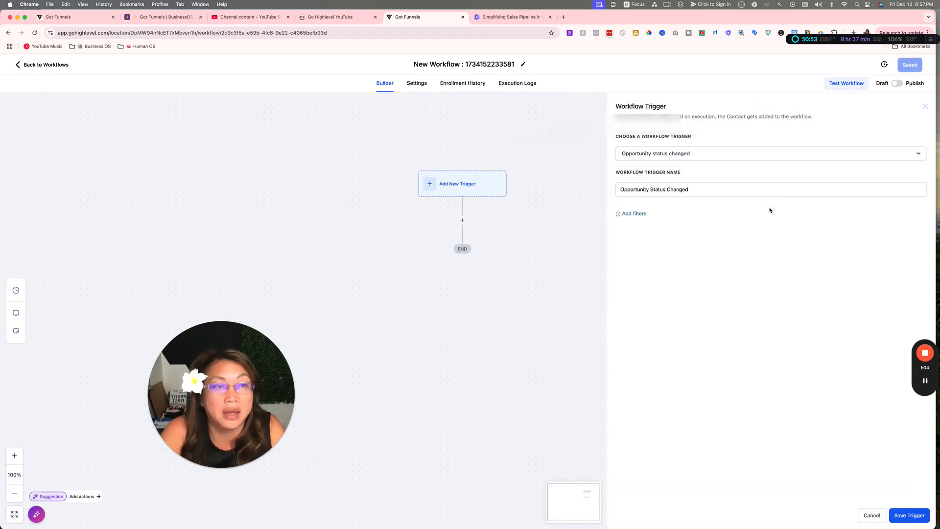
# Add an "In pipeline" filter to the trigger and set it to the First Strategy Call pipeline
pyautogui.click(637, 214)
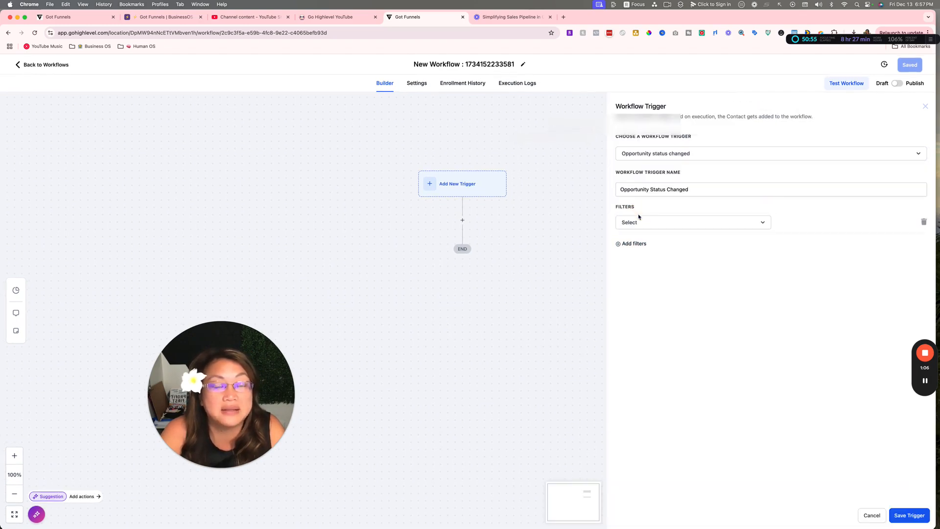
pyautogui.click(638, 224)
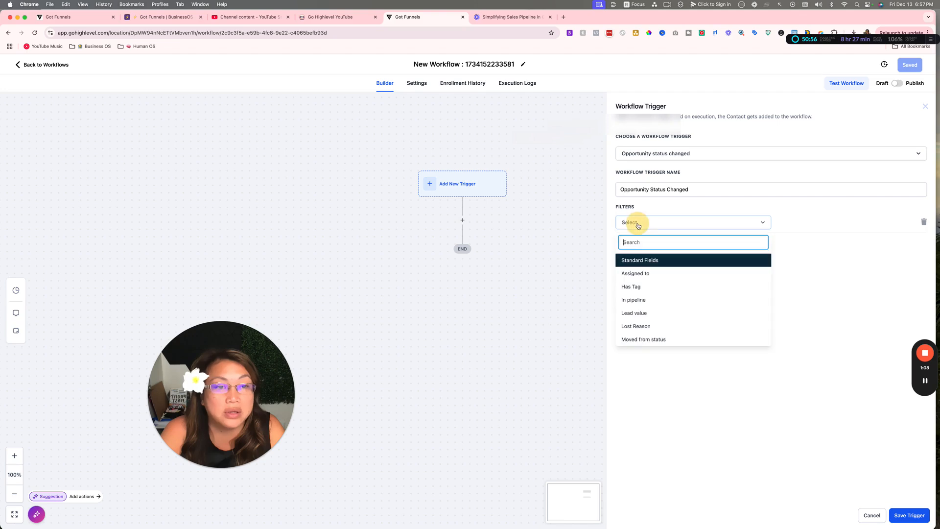
pyautogui.click(642, 300)
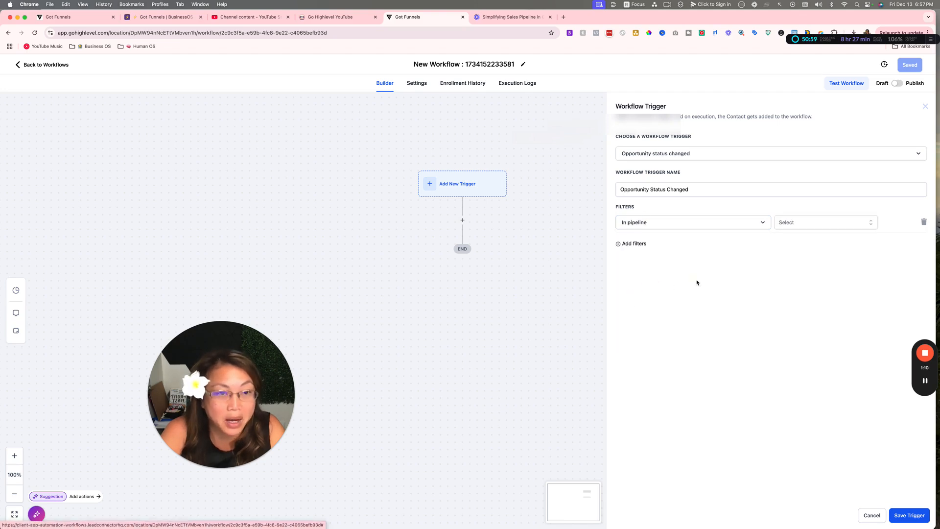
pyautogui.click(790, 223)
pyautogui.click(792, 255)
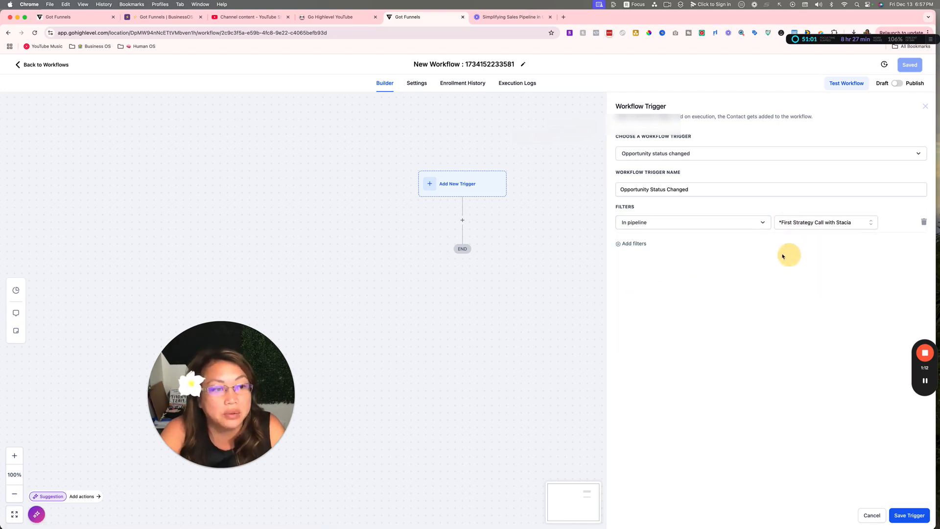
# Add a second filter to the Opportunity Status Changed trigger, with Moved from status set to won
pyautogui.click(639, 244)
pyautogui.click(641, 246)
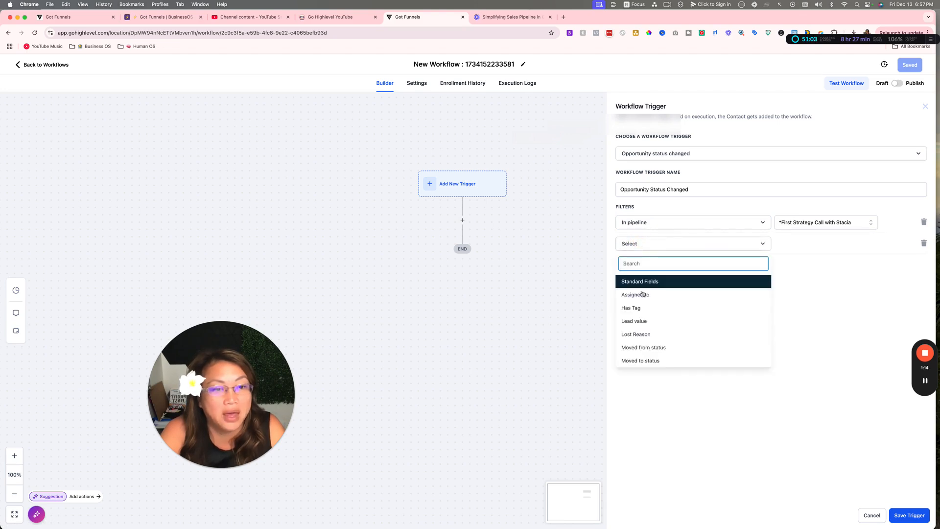
pyautogui.scroll(-1, 645, 324)
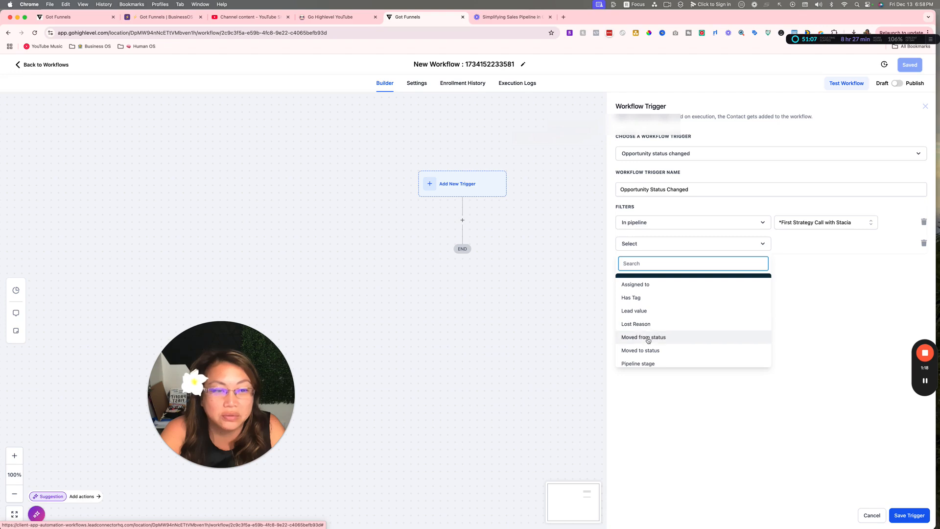
pyautogui.click(645, 338)
pyautogui.click(799, 246)
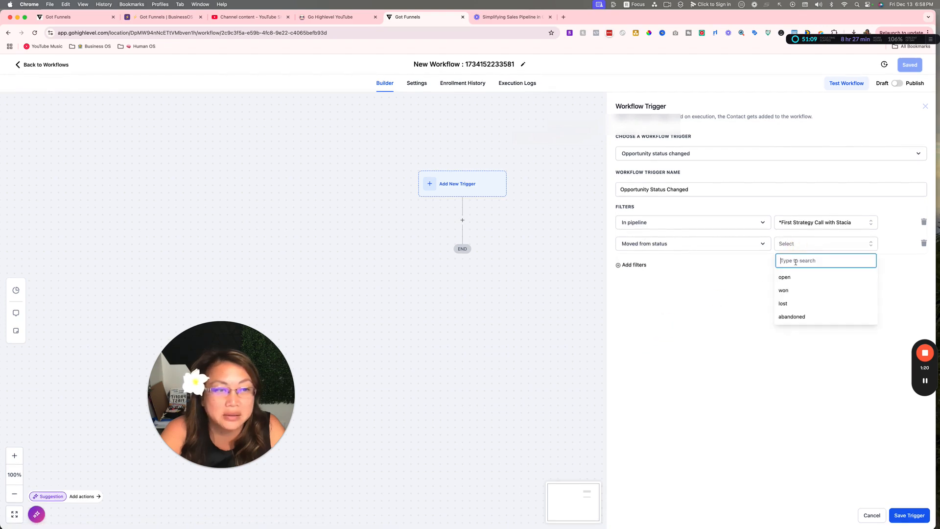
pyautogui.click(787, 292)
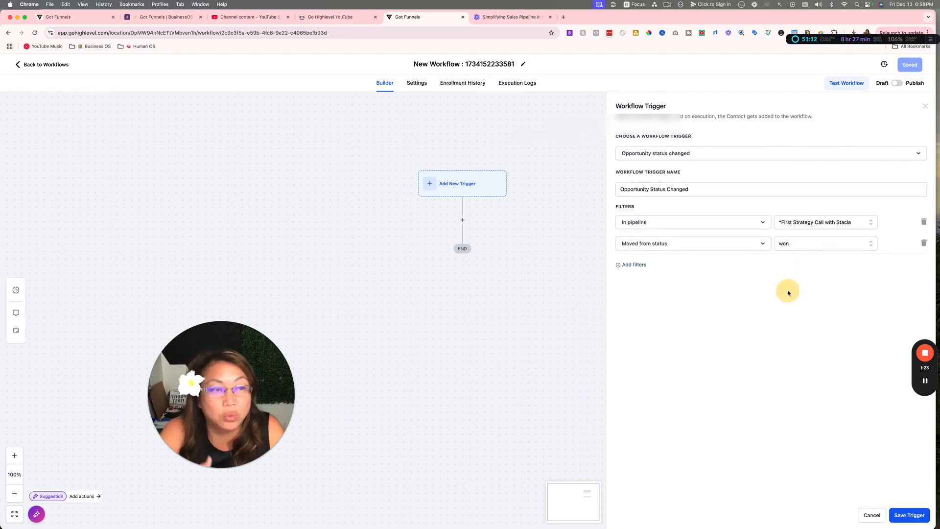
# Change the second trigger filter's field to Moved to status and review the other filter fields available
pyautogui.click(705, 246)
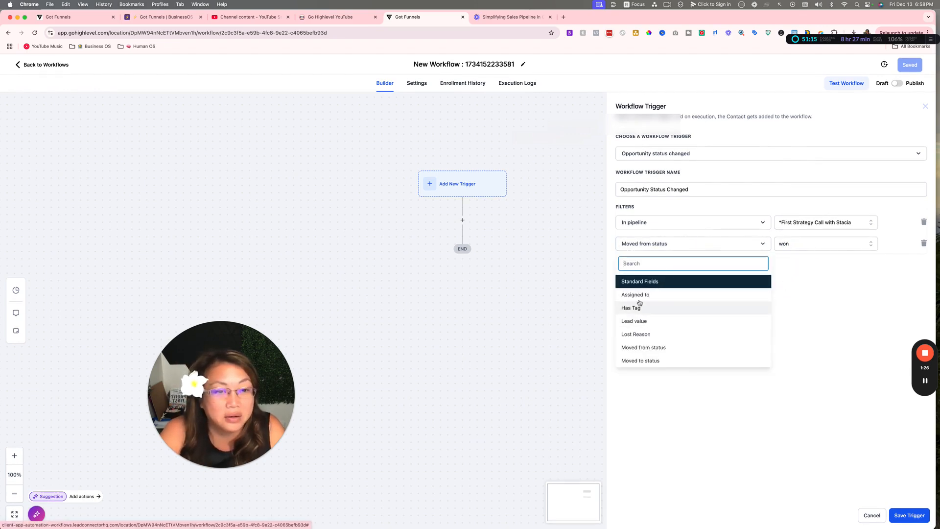
pyautogui.click(642, 361)
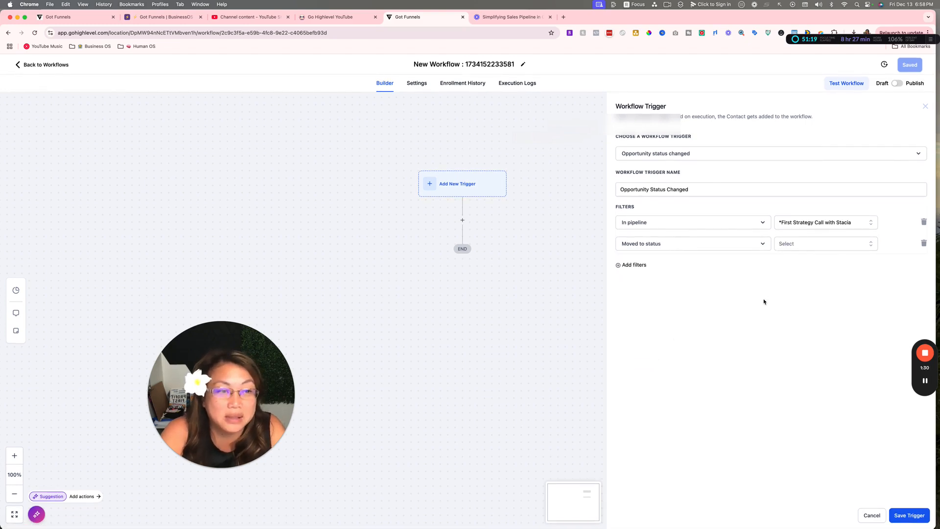
pyautogui.click(677, 246)
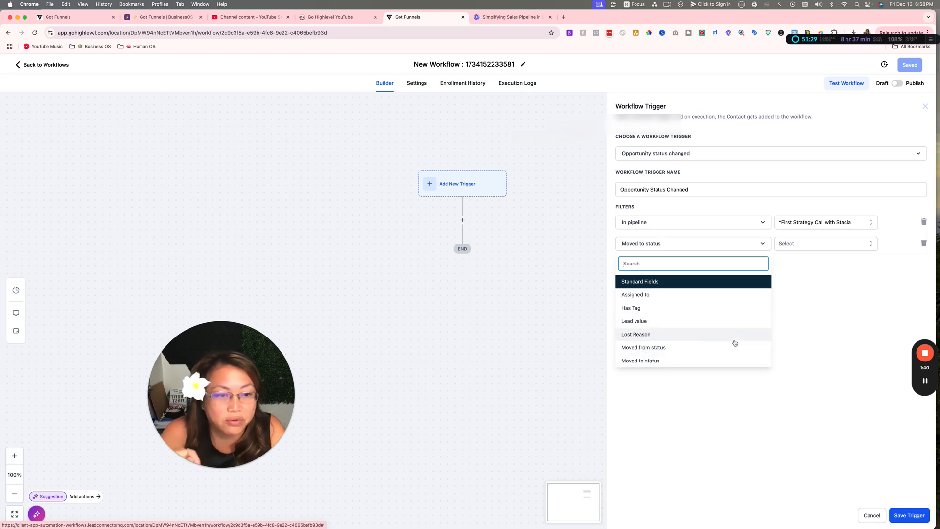
pyautogui.click(842, 325)
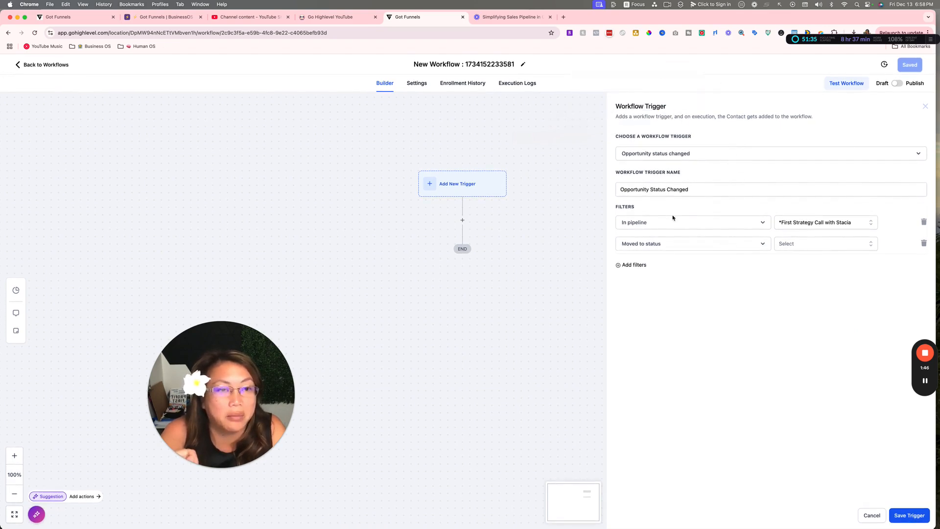
# Look through the alternative trigger types and discard the unsaved Opportunity Status Changed trigger
pyautogui.click(739, 154)
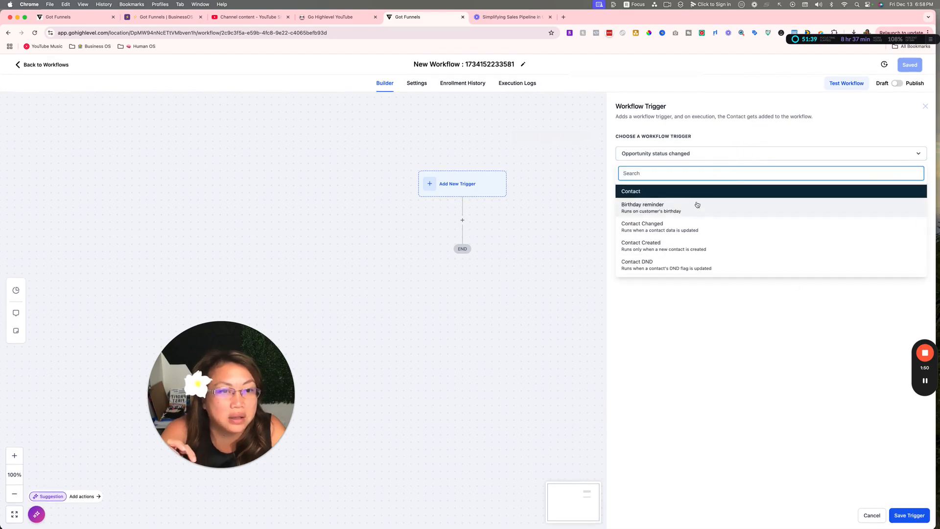
pyautogui.click(719, 148)
pyautogui.click(677, 153)
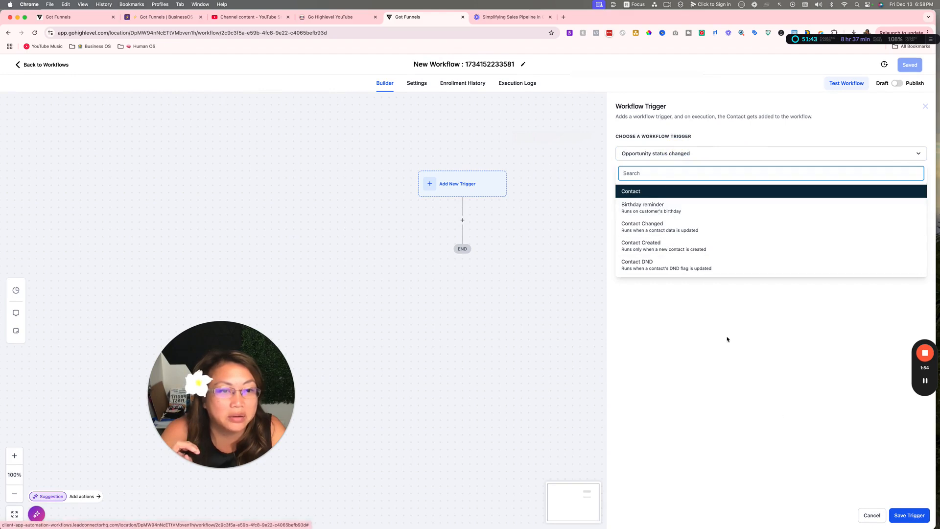
pyautogui.click(866, 515)
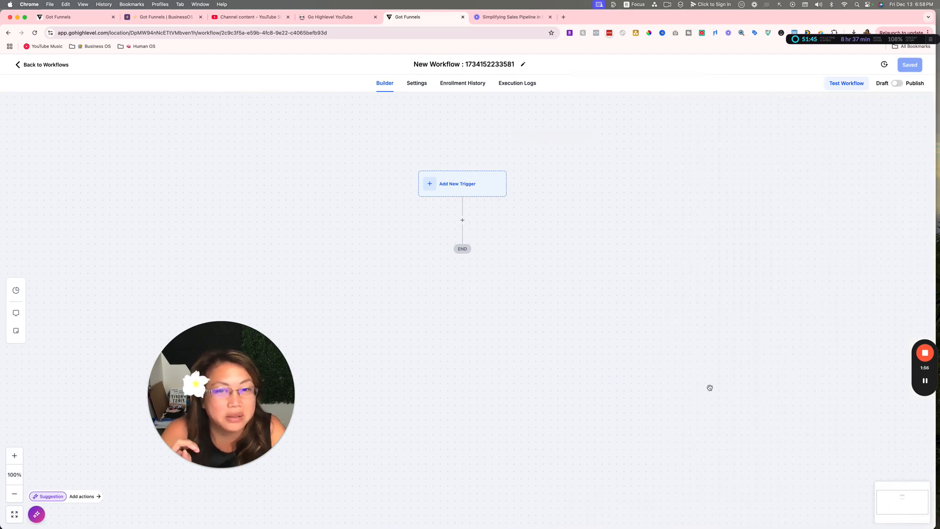
# Find the opportunity triggers and add a Stale Opportunities trigger to the workflow
pyautogui.click(451, 184)
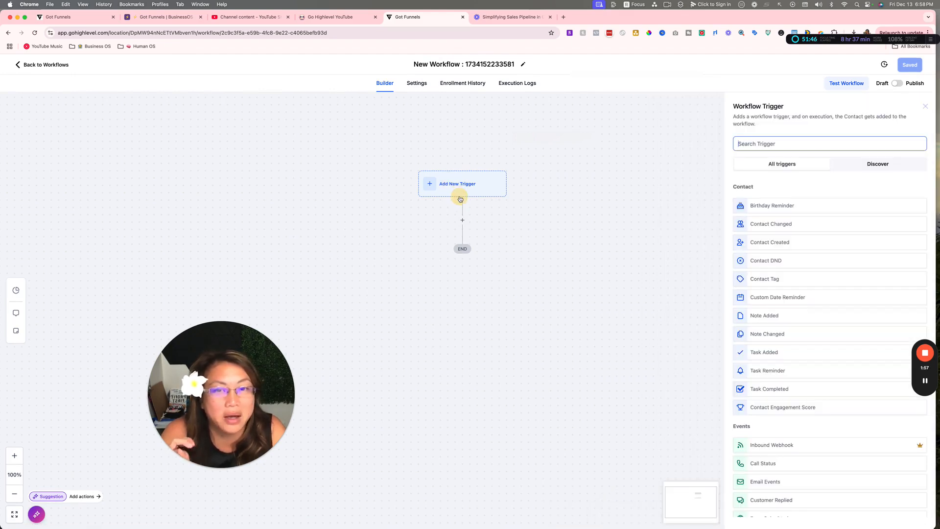
pyautogui.click(756, 140)
pyautogui.write('opp')
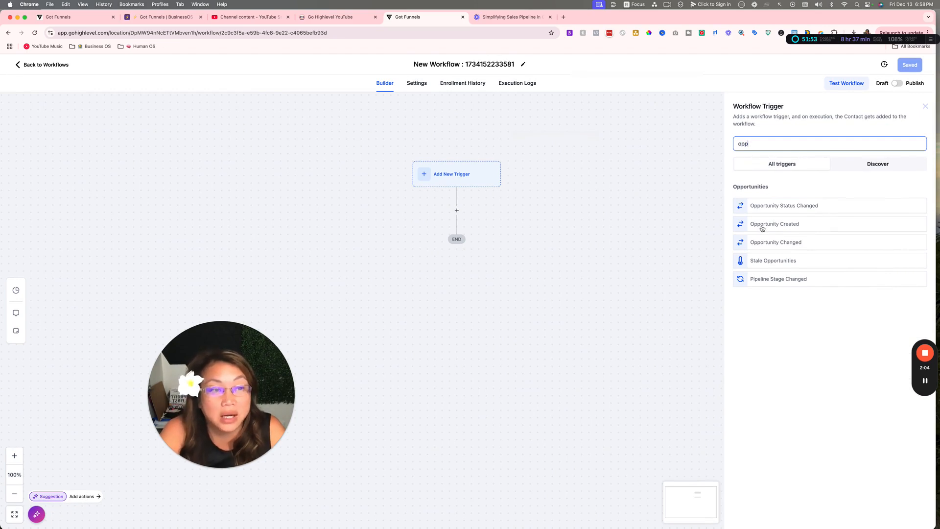
pyautogui.click(769, 265)
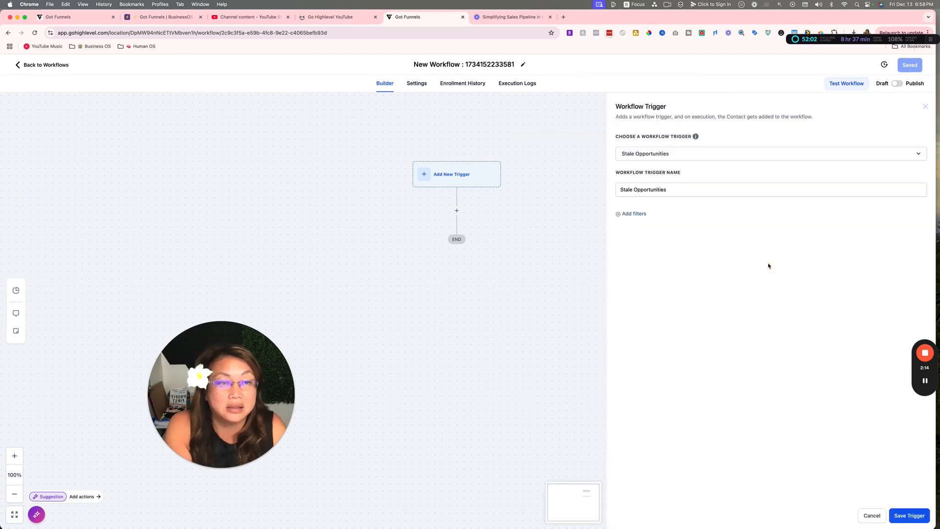
# Add an "In pipeline" filter to the Stale Opportunities trigger and set it to the First Strategy Call pipeline
pyautogui.click(631, 214)
pyautogui.click(641, 224)
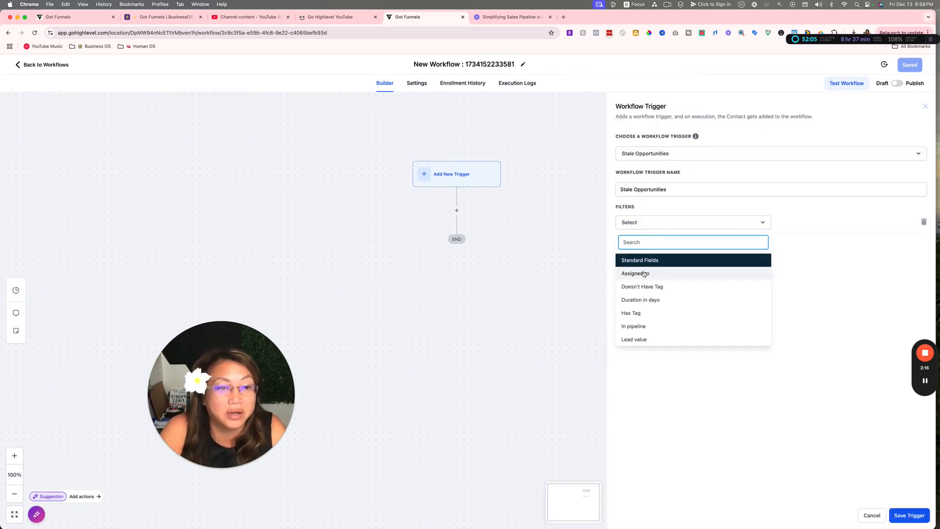
pyautogui.click(646, 326)
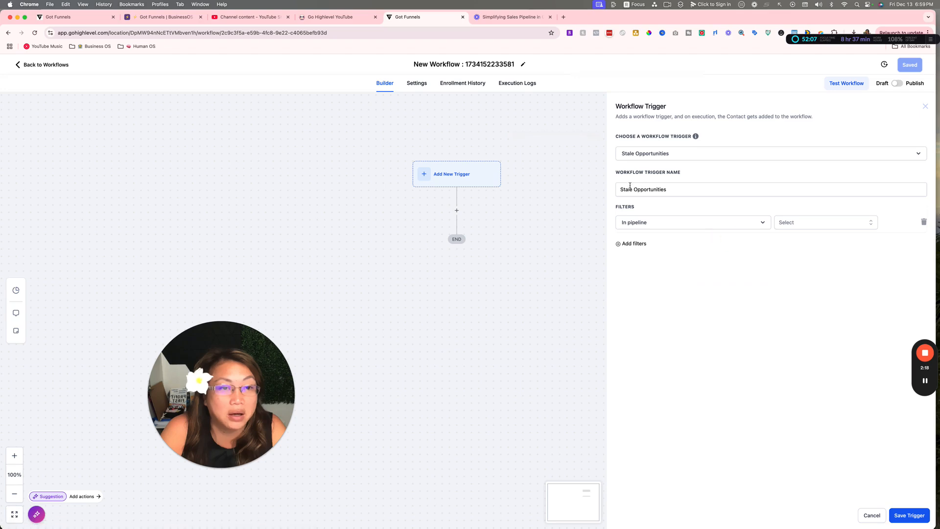
pyautogui.click(814, 224)
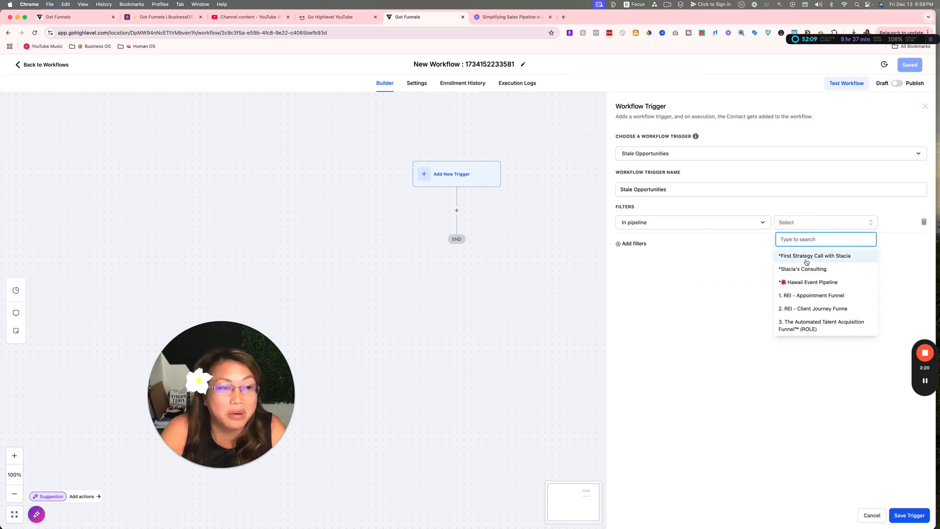
pyautogui.click(807, 259)
# Add a "Pipeline stage" filter to the trigger and set it to Follow Up
pyautogui.click(633, 243)
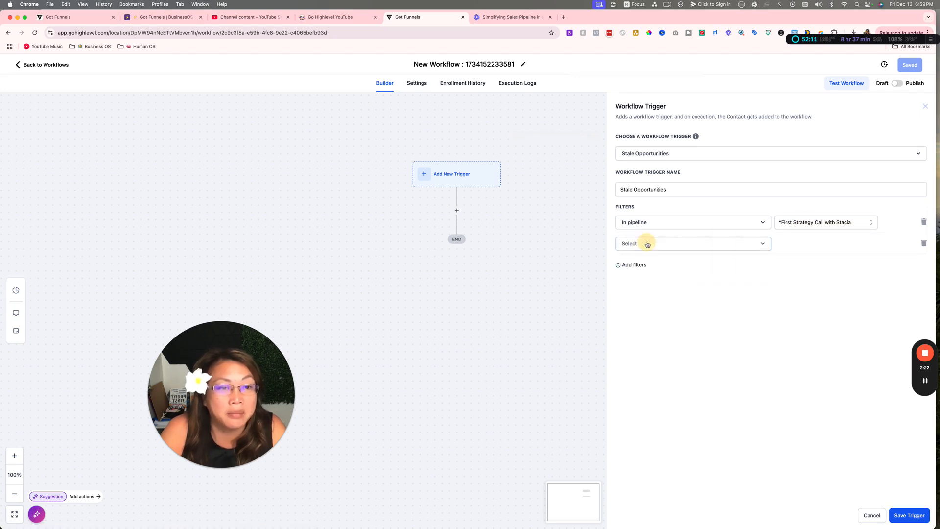
pyautogui.click(647, 245)
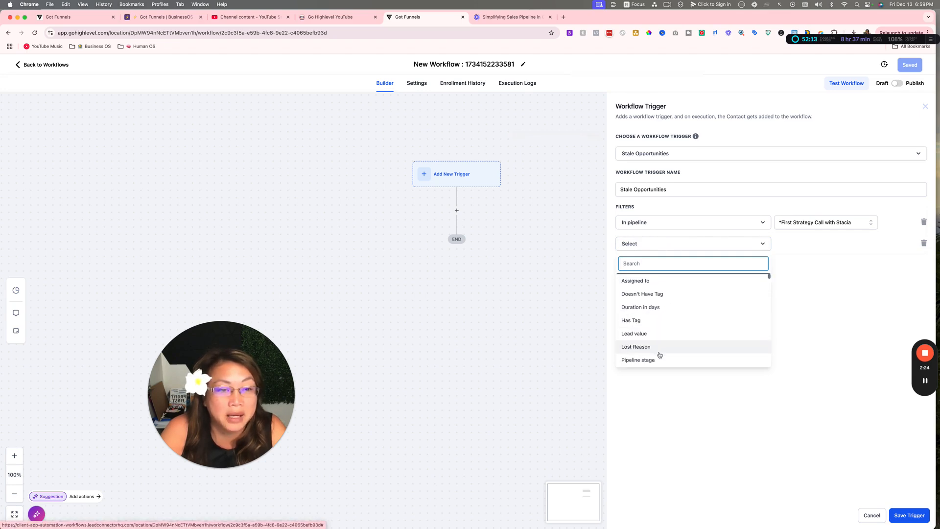
pyautogui.scroll(-2, 659, 353)
pyautogui.click(657, 334)
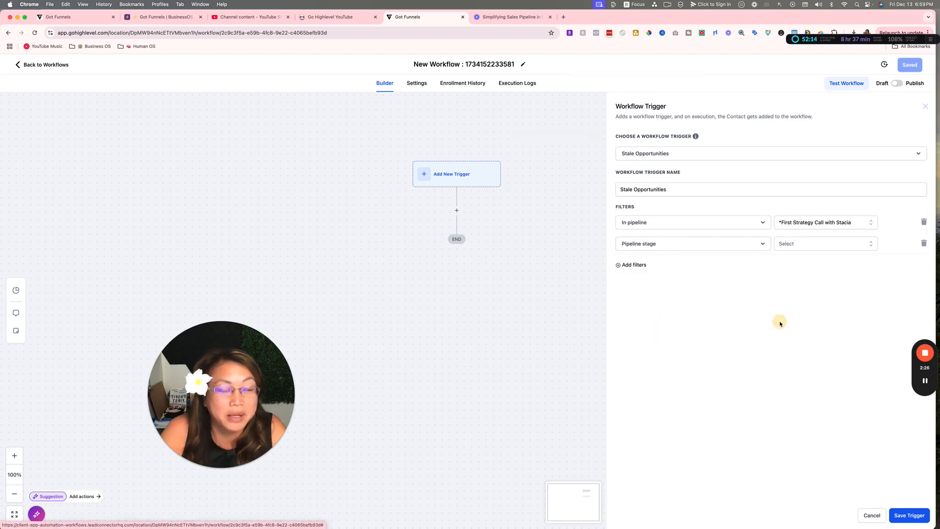
pyautogui.click(813, 248)
pyautogui.click(808, 331)
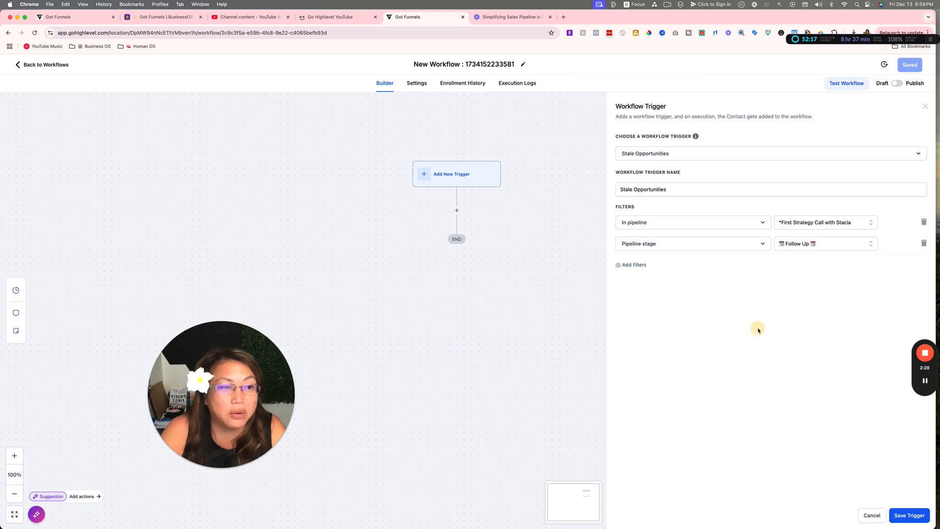
# Add a "Duration in days" filter set to 7 and save the Stale Opportunities trigger
pyautogui.click(639, 265)
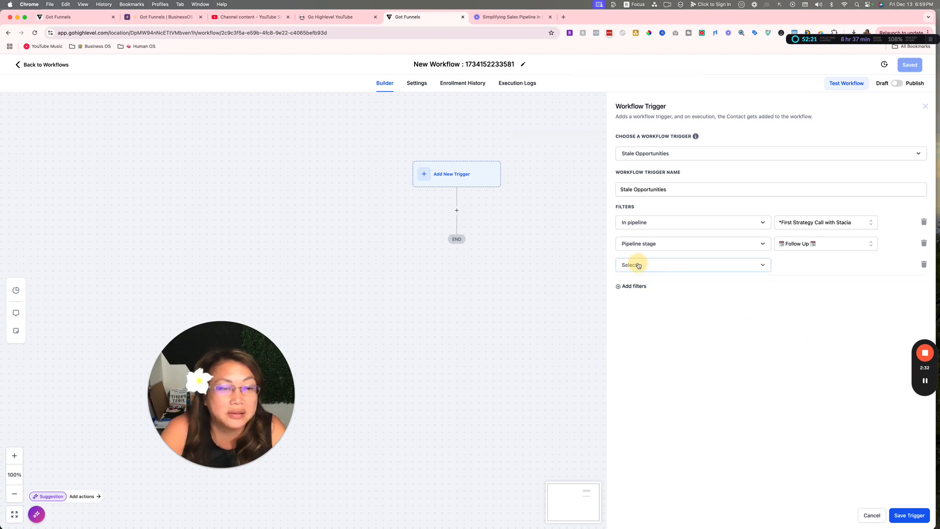
pyautogui.click(639, 264)
pyautogui.scroll(-2, 655, 339)
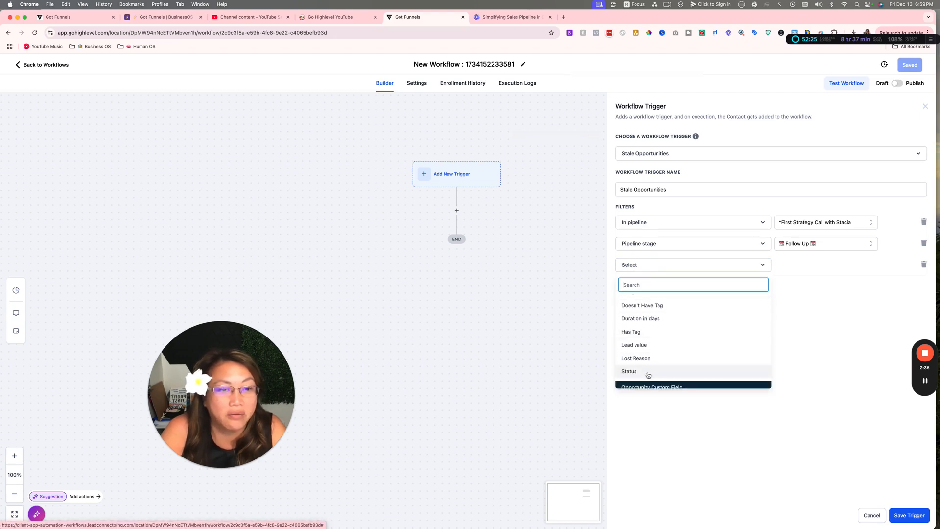
pyautogui.scroll(2, 647, 375)
pyautogui.scroll(-2, 648, 373)
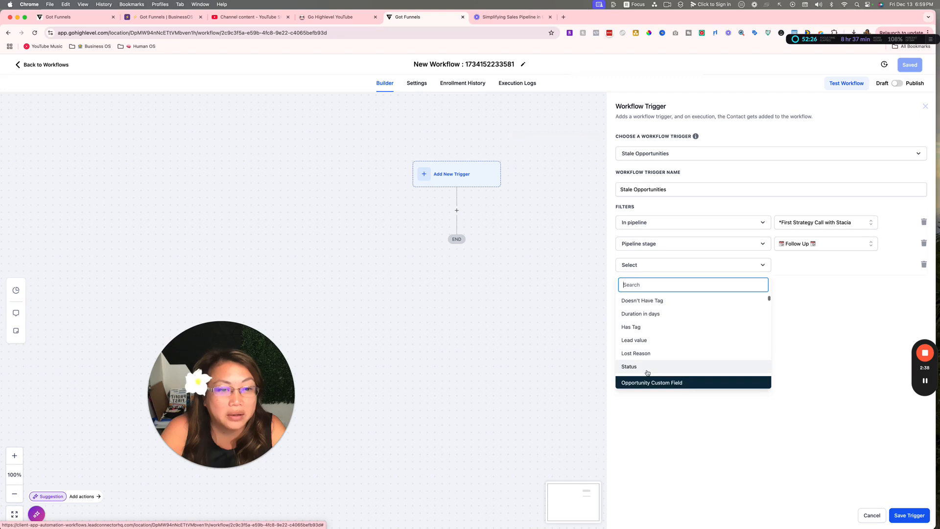
pyautogui.click(653, 311)
pyautogui.click(811, 267)
pyautogui.write('3')
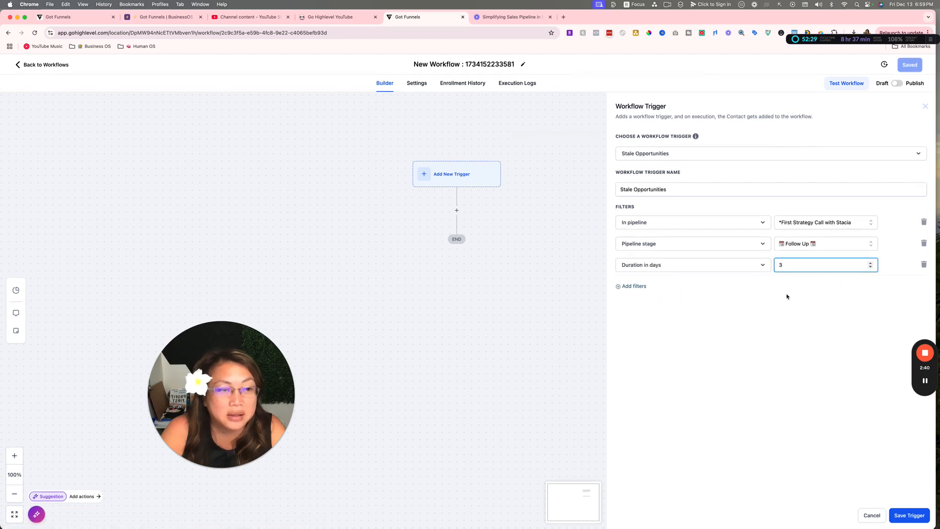
pyautogui.click(781, 264)
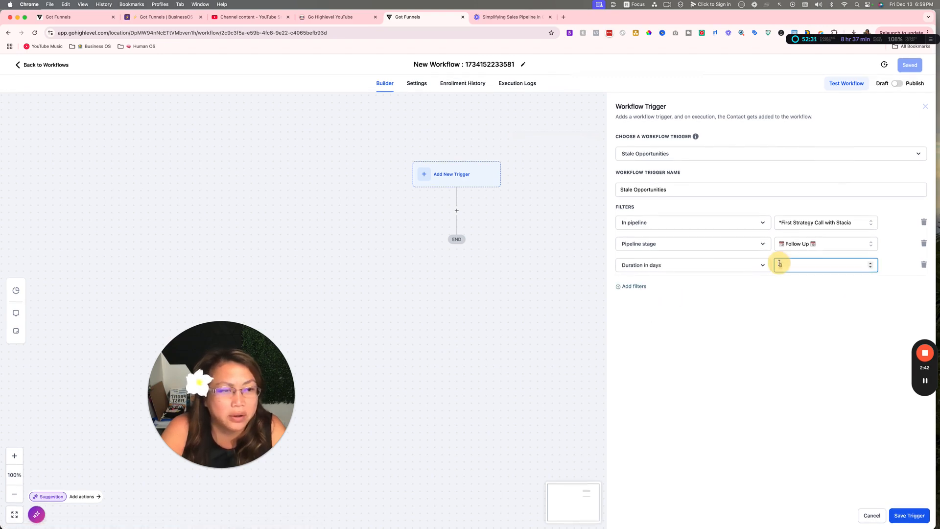
pyautogui.click(820, 352)
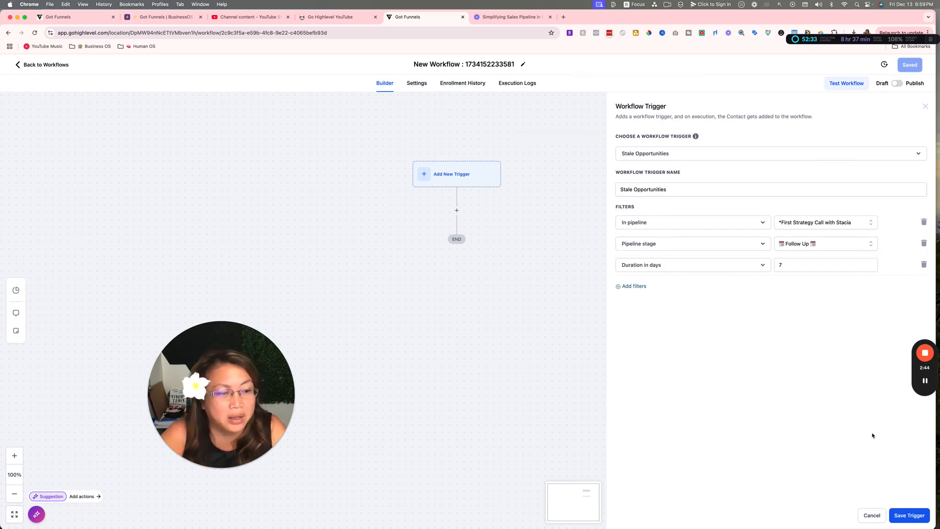
pyautogui.click(910, 516)
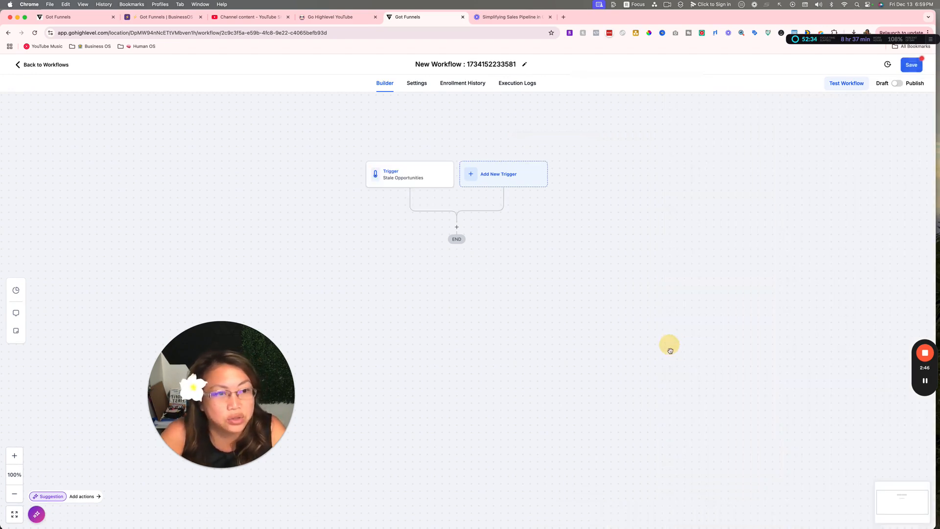
pyautogui.click(396, 176)
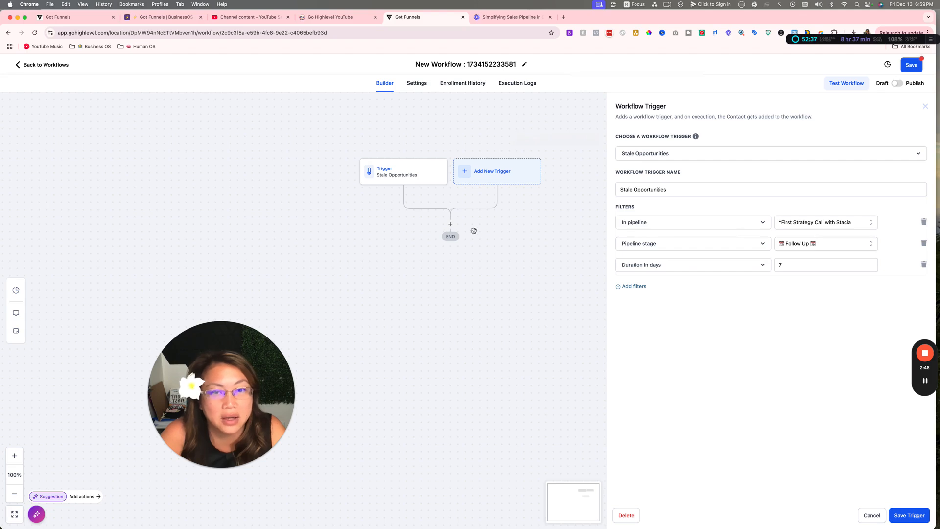
pyautogui.click(451, 226)
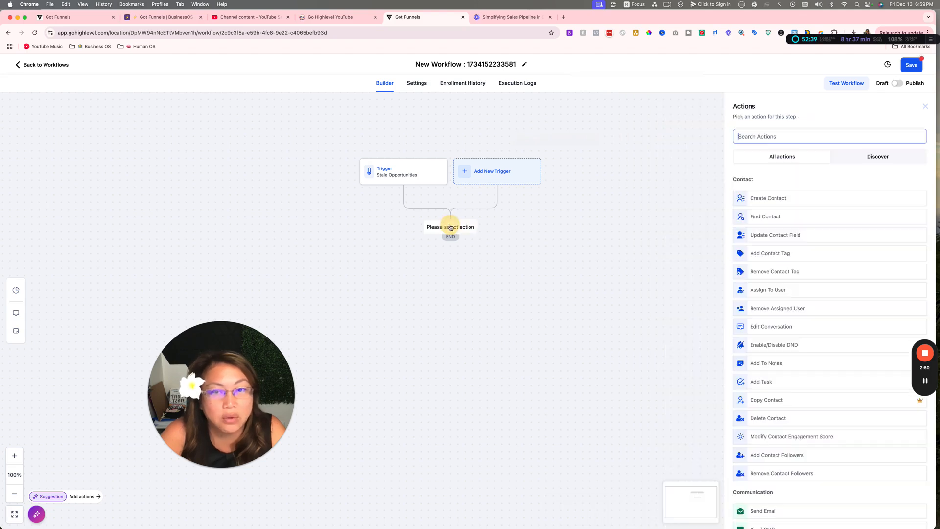
pyautogui.click(752, 136)
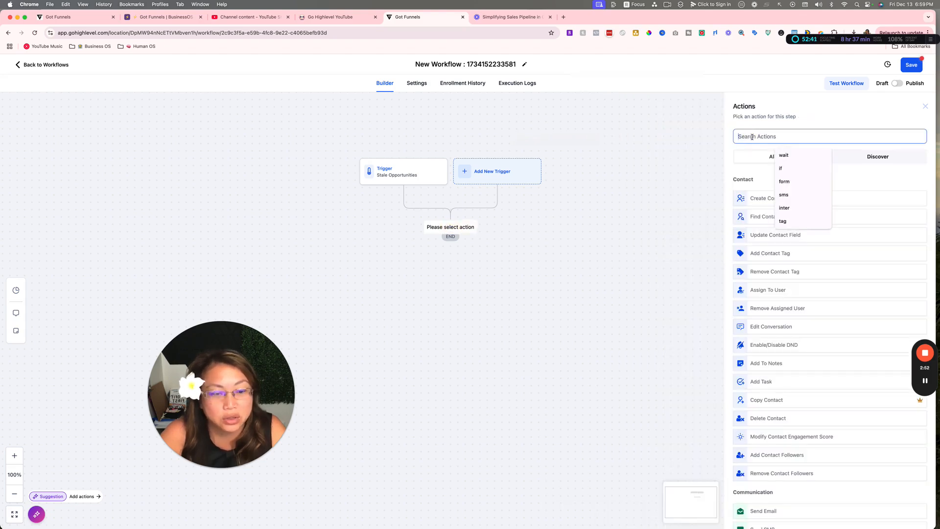
pyautogui.write('interr')
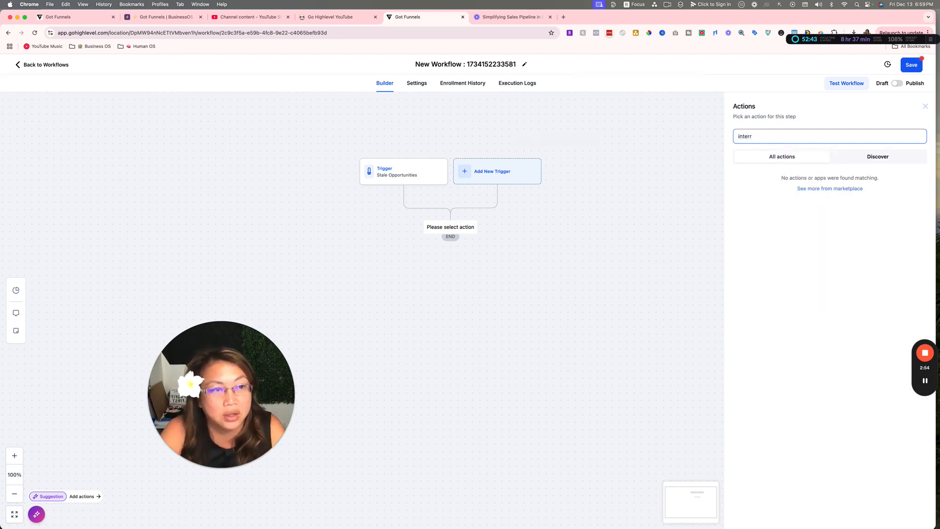
pyautogui.press('BackSpace')
pyautogui.press('BackSpace')
pyautogui.scroll(-1, 751, 212)
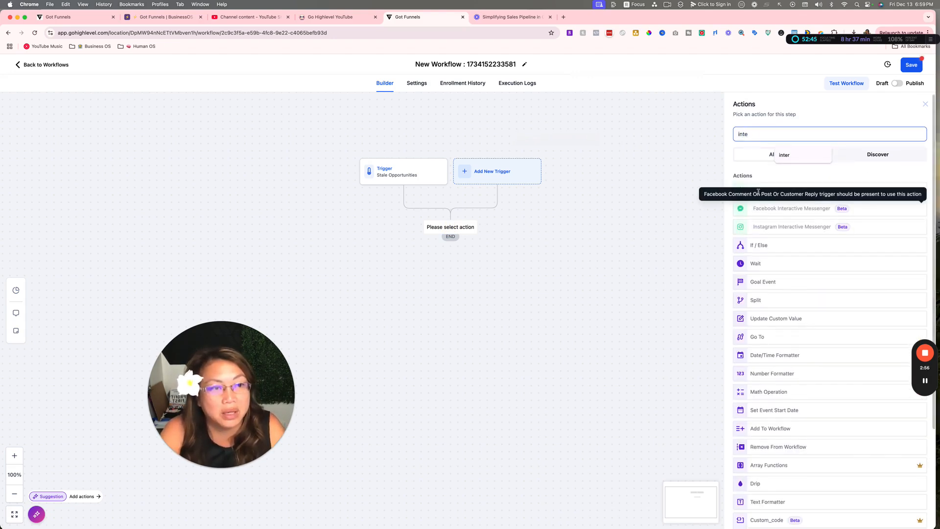
pyautogui.click(750, 189)
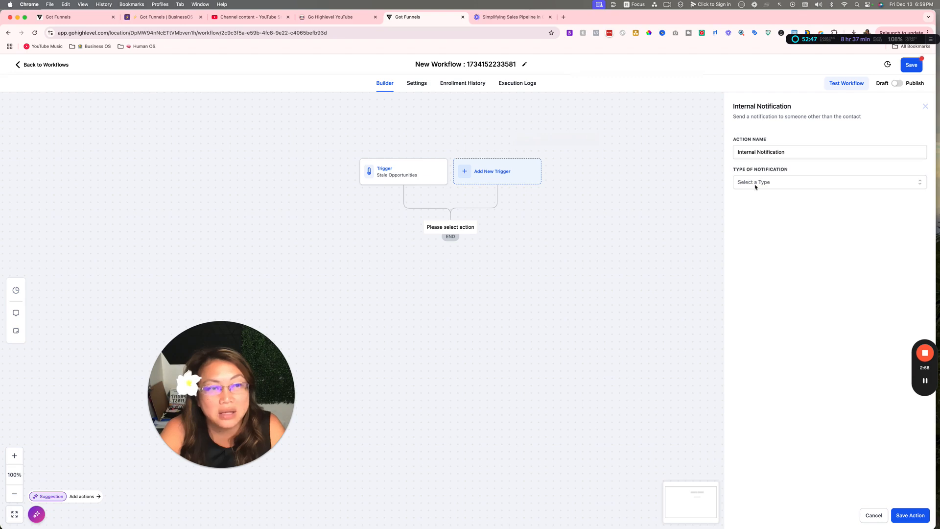
pyautogui.click(759, 184)
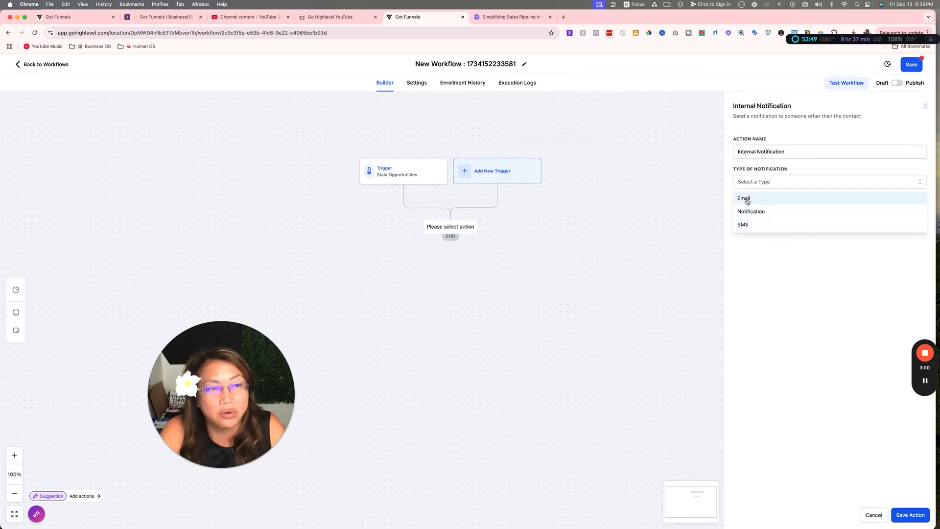
pyautogui.click(872, 516)
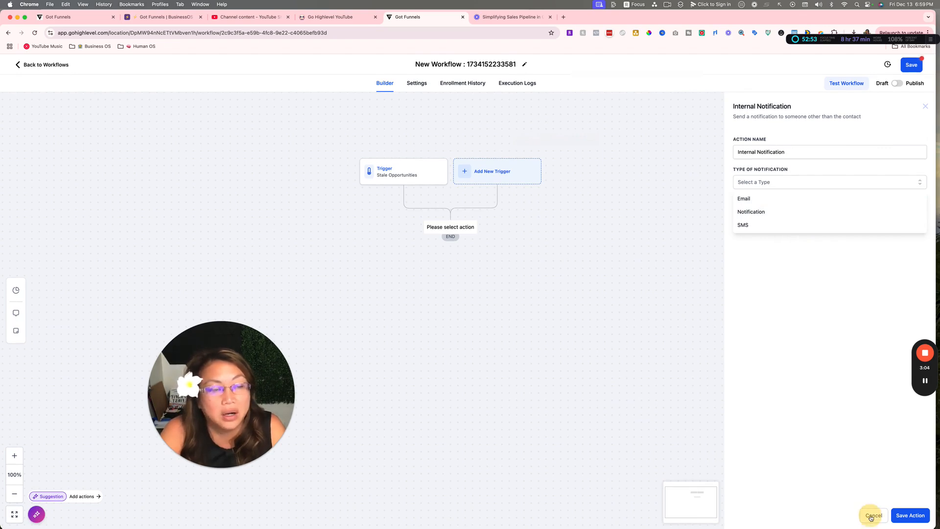
# Add an Add Task action below the trigger, titled "Follow Up" with the description "stale lead 7 days"
pyautogui.click(448, 226)
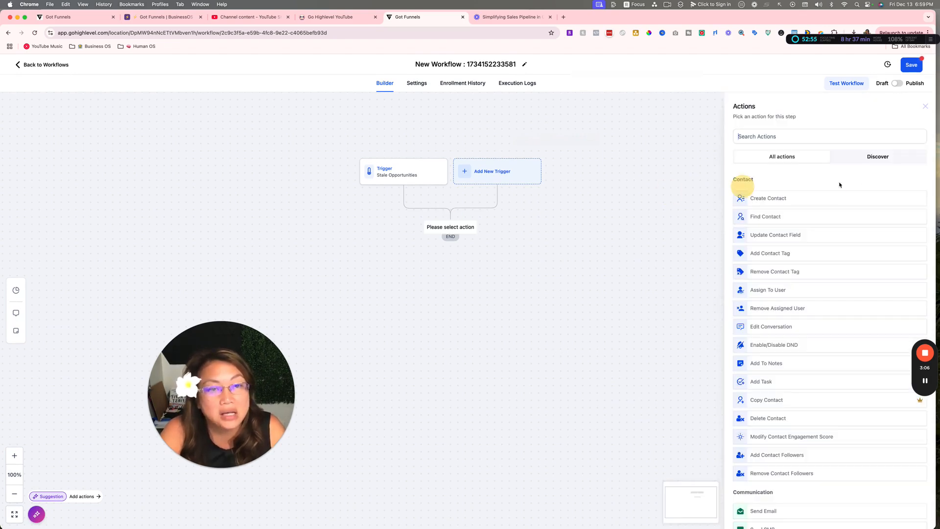
pyautogui.click(779, 136)
pyautogui.write('task')
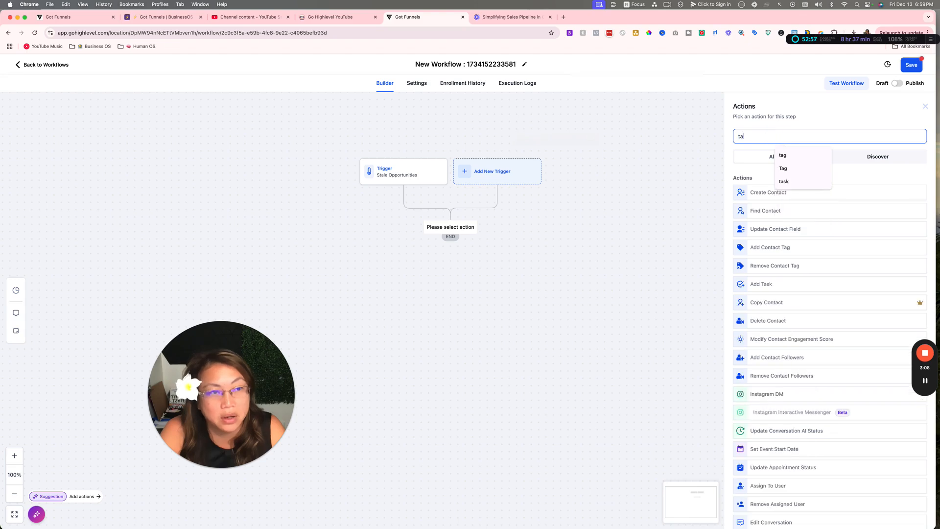
pyautogui.click(761, 194)
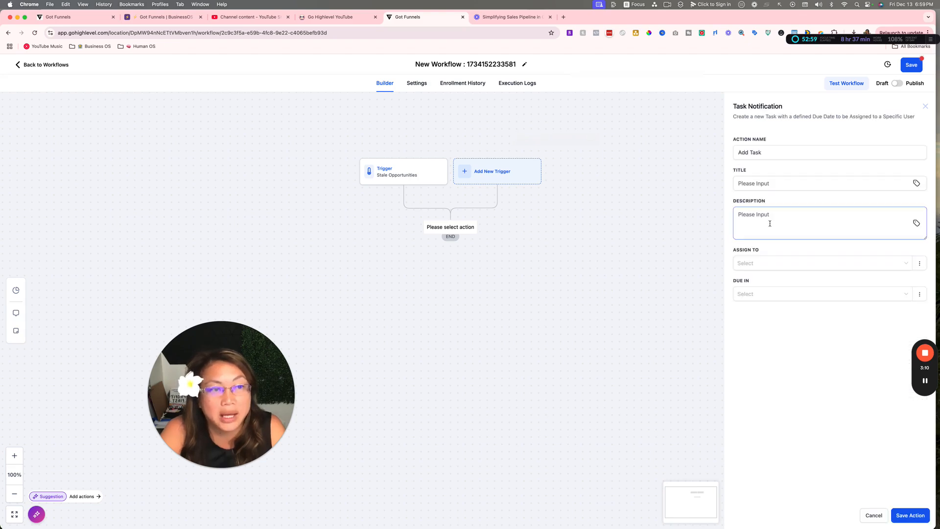
pyautogui.click(752, 184)
pyautogui.click(780, 201)
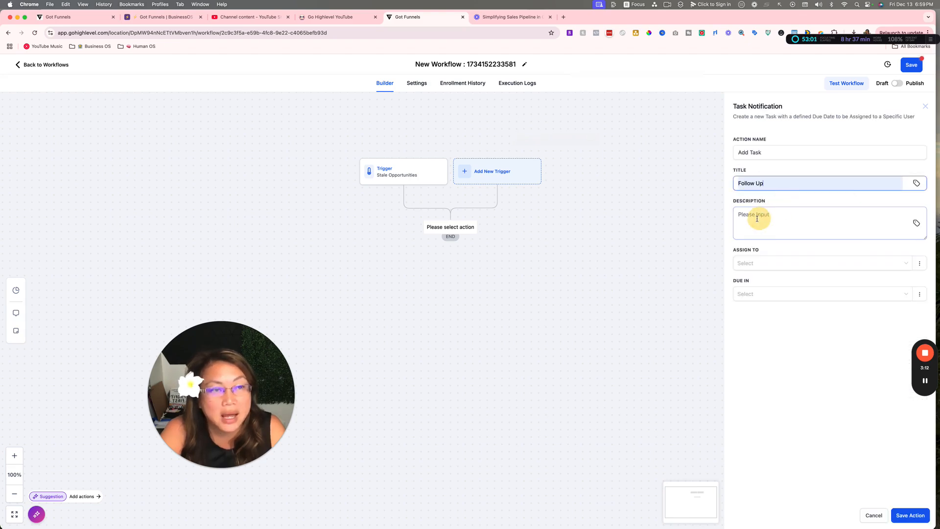
pyautogui.click(746, 216)
pyautogui.write('stale lead 7 days')
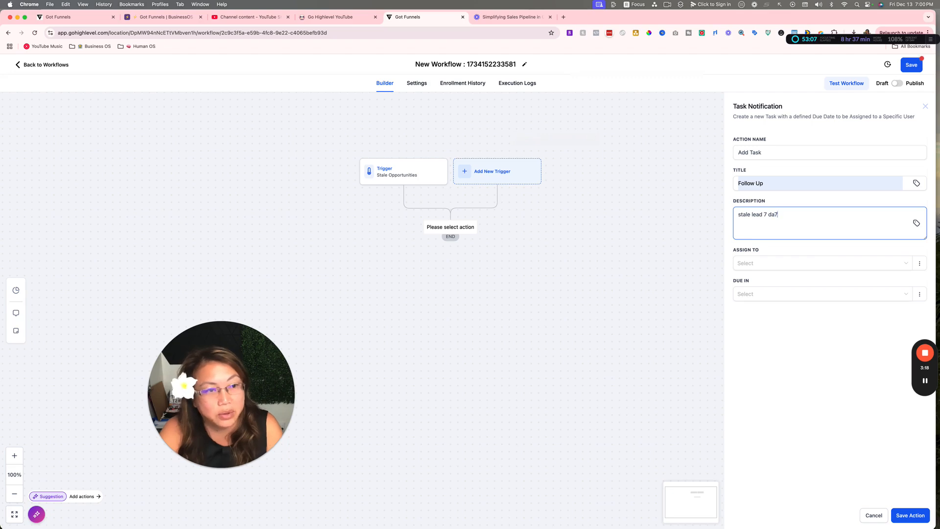
# Assign the follow-up task to the chosen team member, make it due in 2 Days, and save the action
pyautogui.click(757, 263)
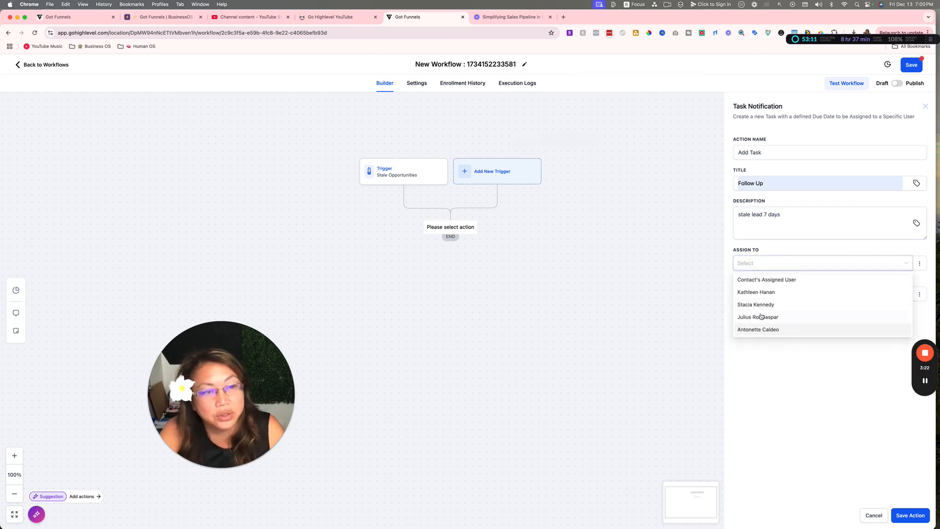
pyautogui.click(754, 304)
pyautogui.click(753, 296)
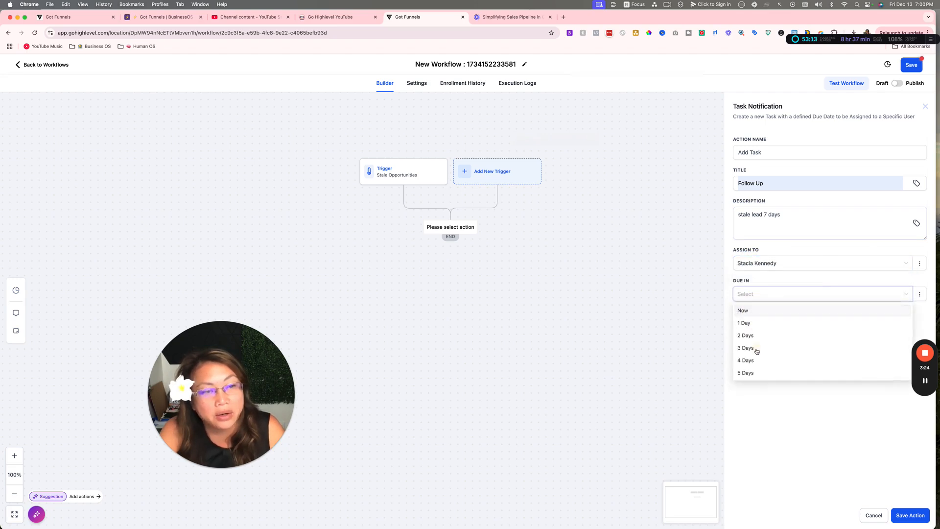
pyautogui.click(747, 335)
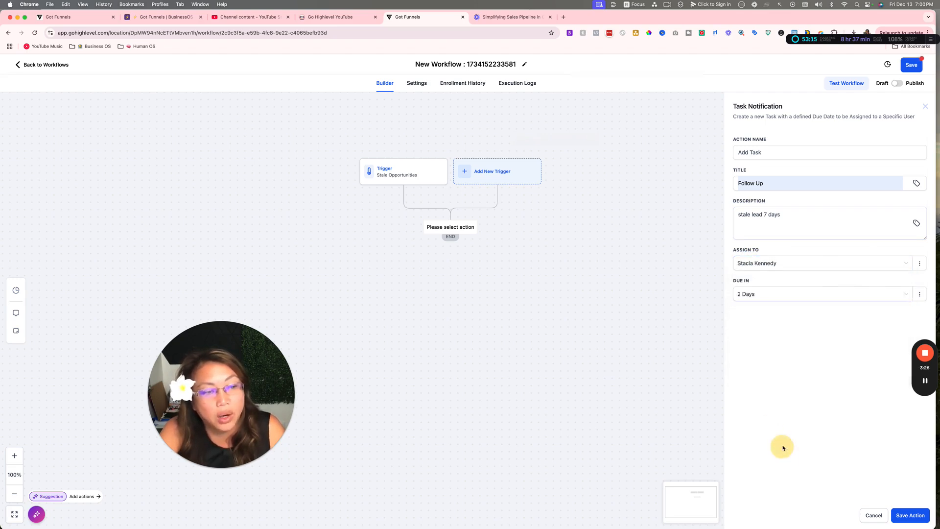
pyautogui.click(909, 515)
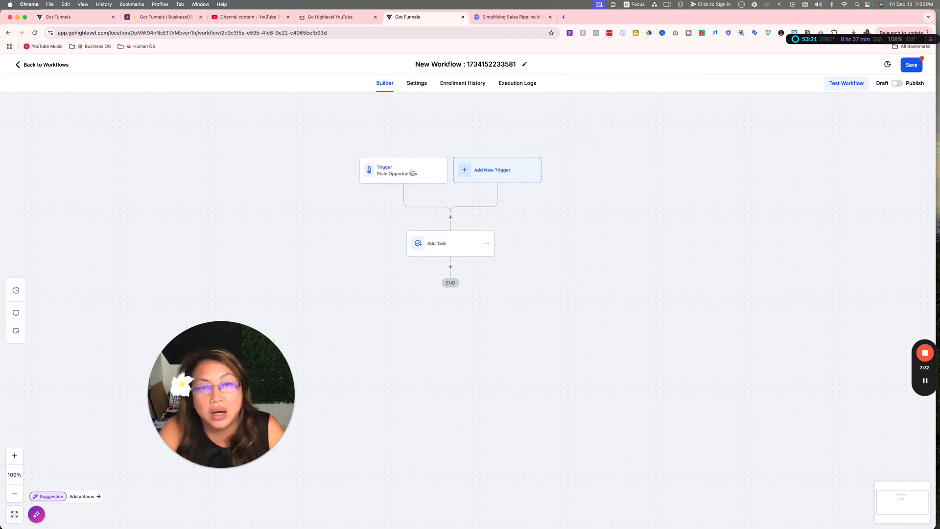
# Delete the Stale Opportunities trigger from the workflow
pyautogui.click(428, 163)
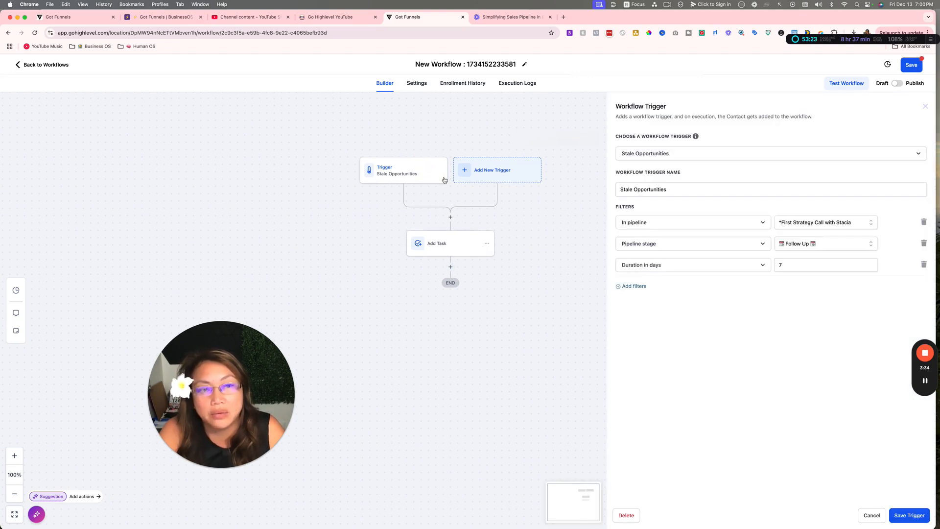
pyautogui.click(626, 515)
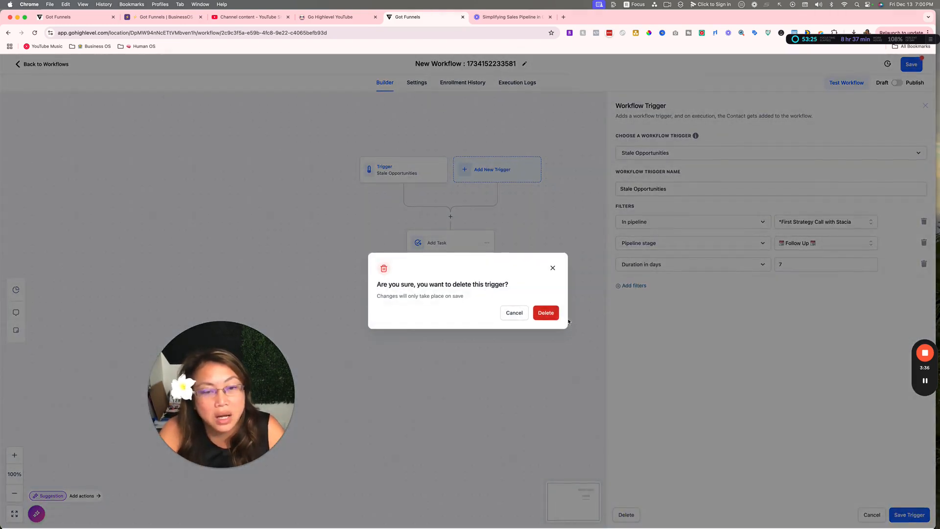
pyautogui.click(546, 315)
# Search the triggers for "stage" and add a Pipeline Stage Changed trigger to the workflow
pyautogui.click(434, 169)
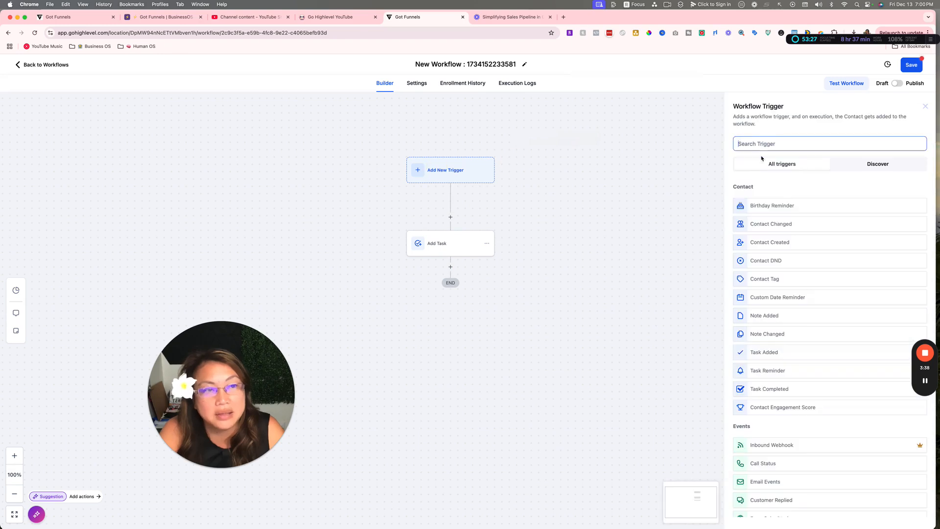
pyautogui.click(744, 143)
pyautogui.write('wtqt')
pyautogui.press('BackSpace')
pyautogui.press('BackSpace')
pyautogui.press('BackSpace')
pyautogui.press('BackSpace')
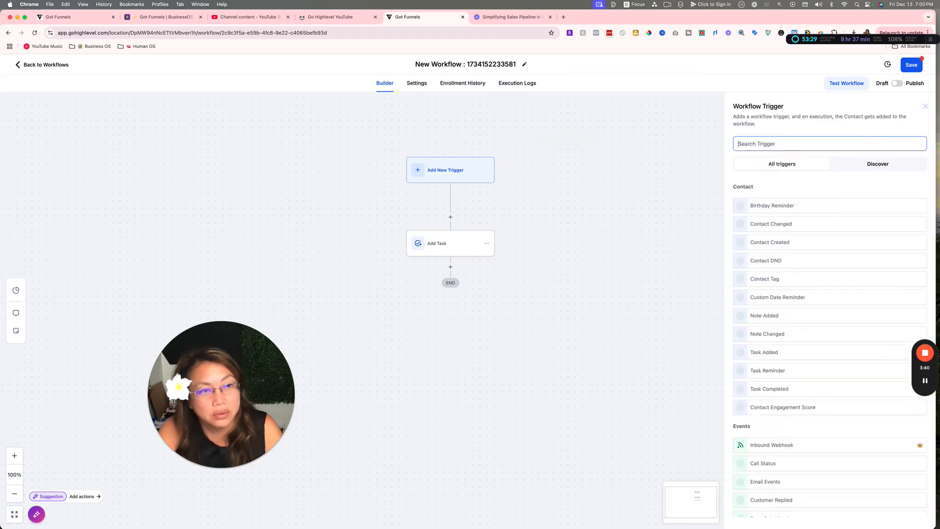
pyautogui.write('stage')
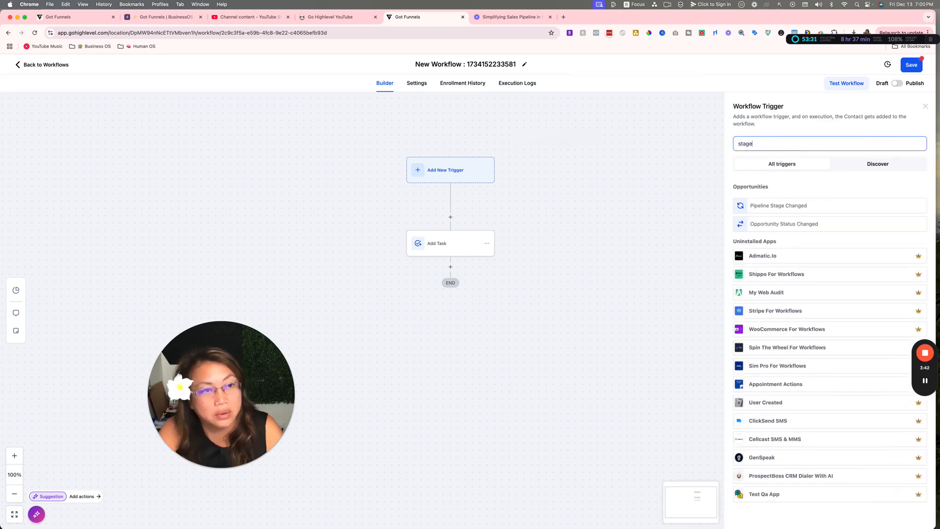
pyautogui.click(794, 206)
pyautogui.click(650, 216)
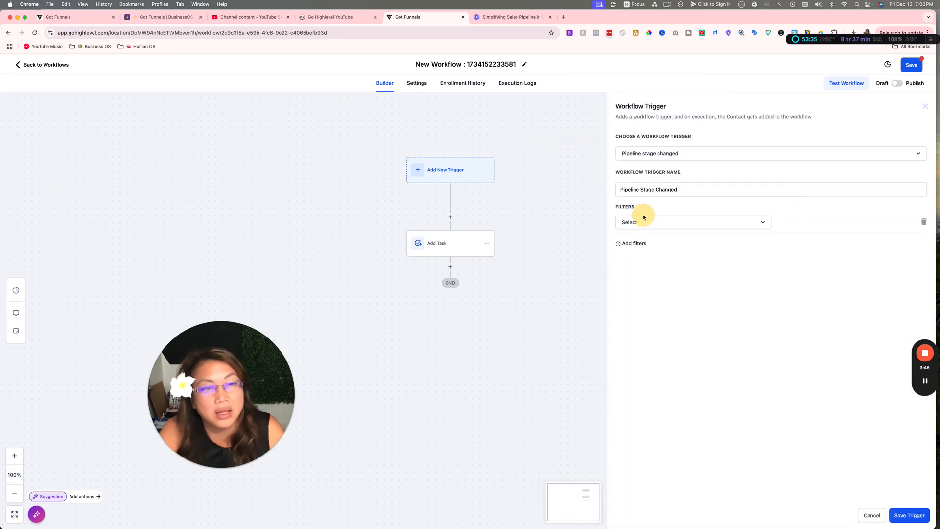
# Set the Pipeline Stage Changed trigger's first filter to "In pipeline" with the First Strategy Call pipeline
pyautogui.click(641, 223)
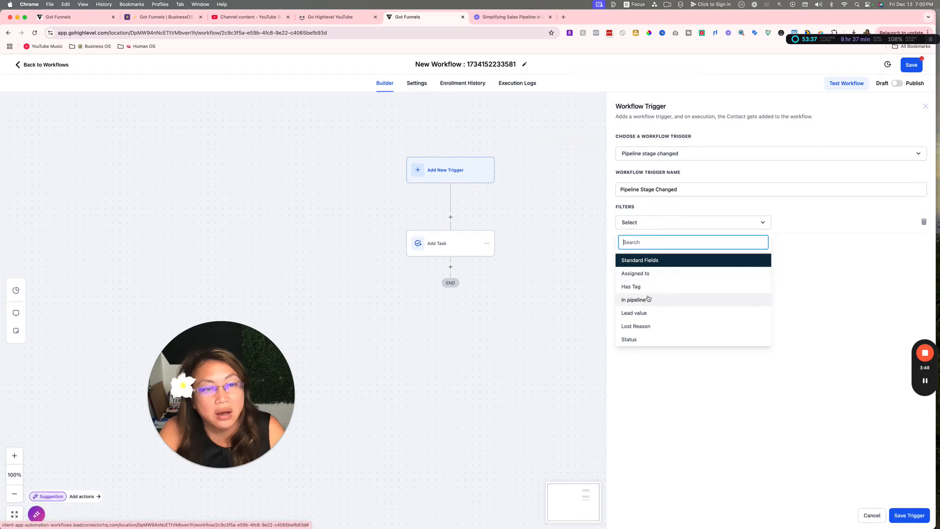
pyautogui.click(649, 298)
pyautogui.click(798, 223)
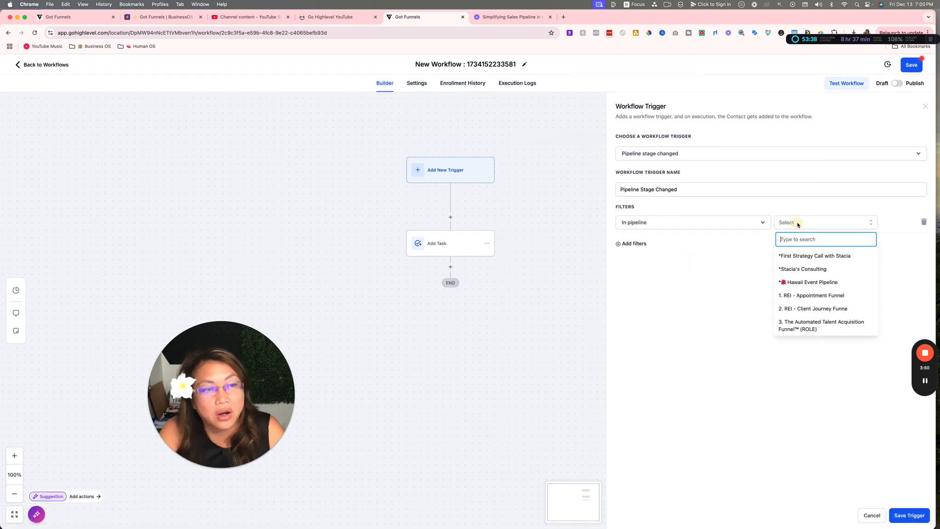
pyautogui.click(803, 256)
# Add a "Pipeline stage" filter set to Message Sent and save the Pipeline Stage Changed trigger
pyautogui.click(631, 243)
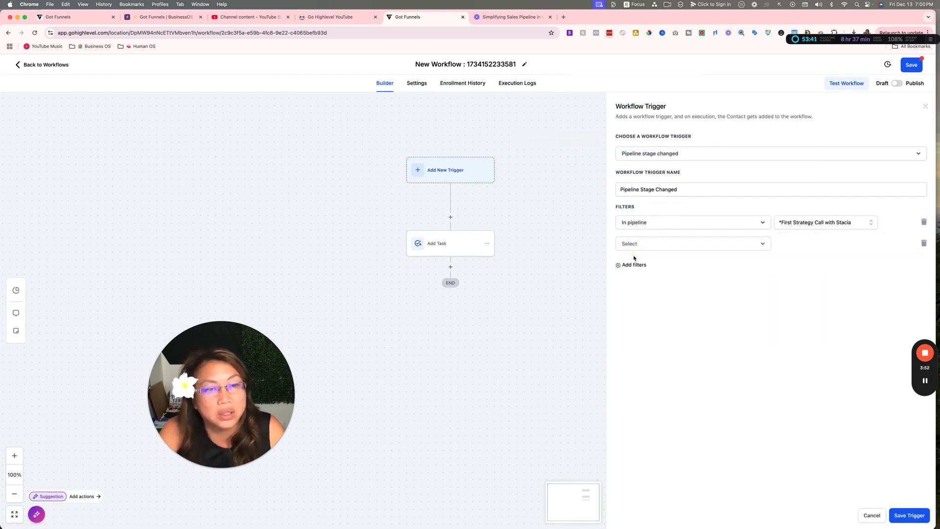
pyautogui.click(633, 244)
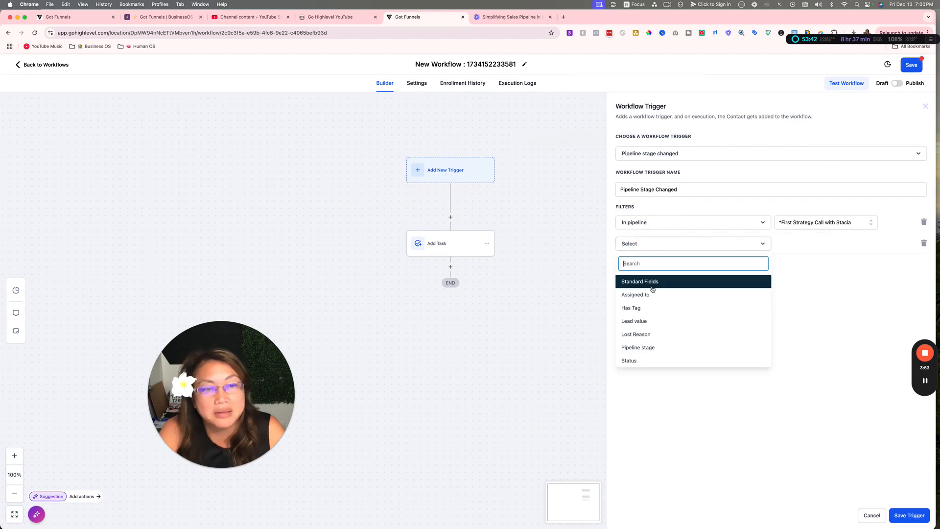
pyautogui.click(658, 349)
pyautogui.click(794, 244)
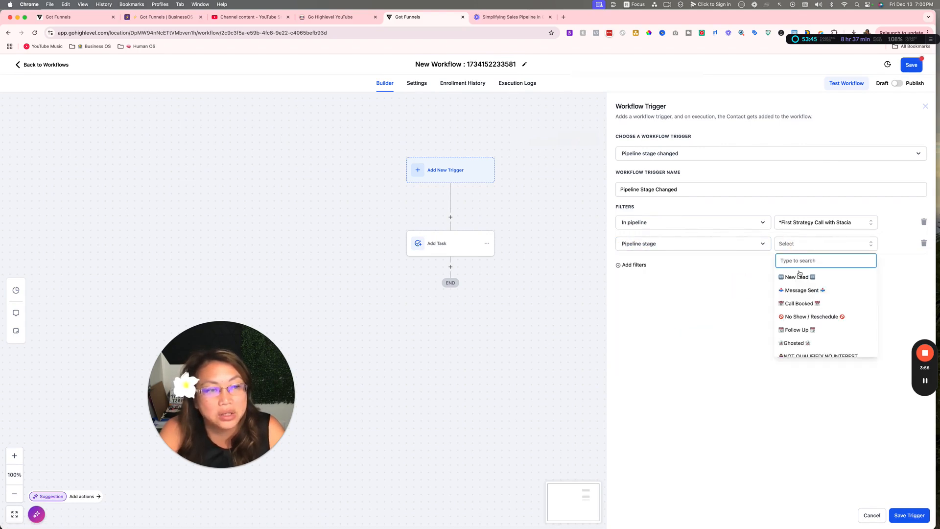
pyautogui.click(803, 290)
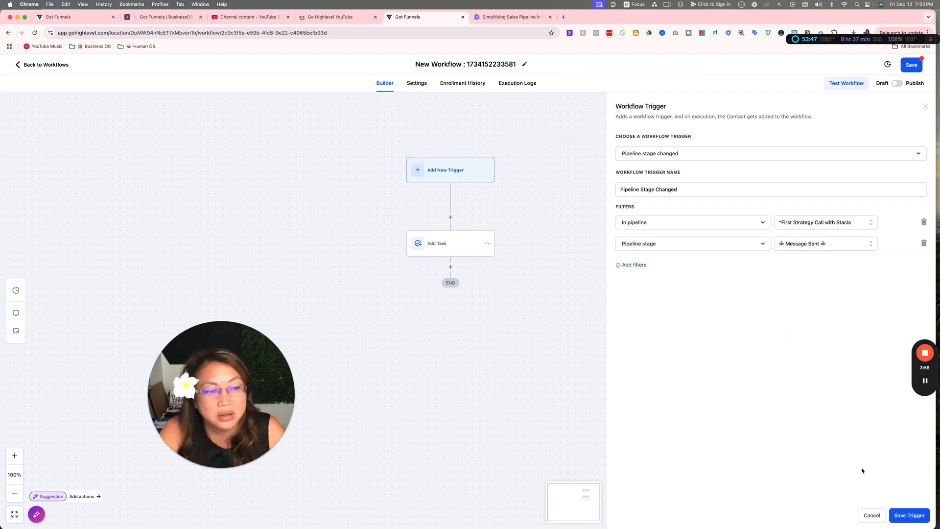
pyautogui.click(911, 515)
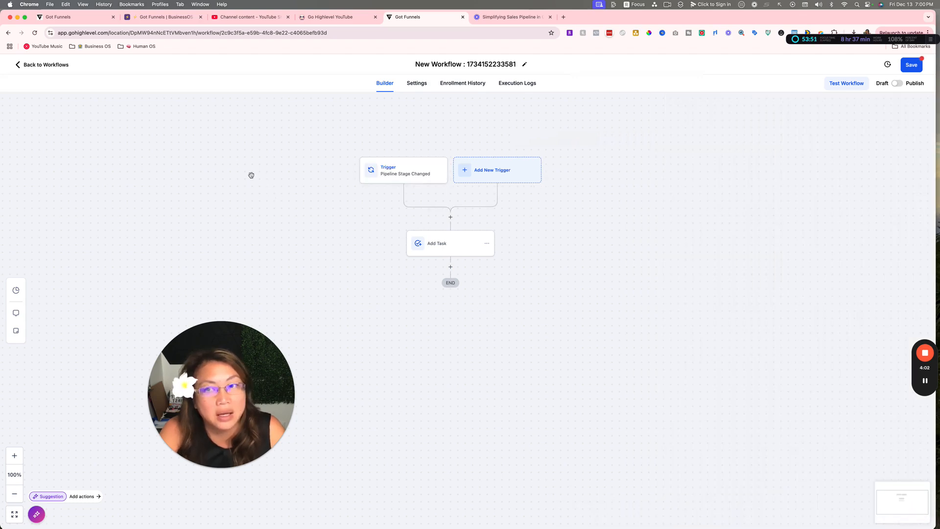
# Search the actions for "sms" and insert a Send SMS action between the trigger and the Add Task action
pyautogui.click(451, 217)
pyautogui.click(768, 136)
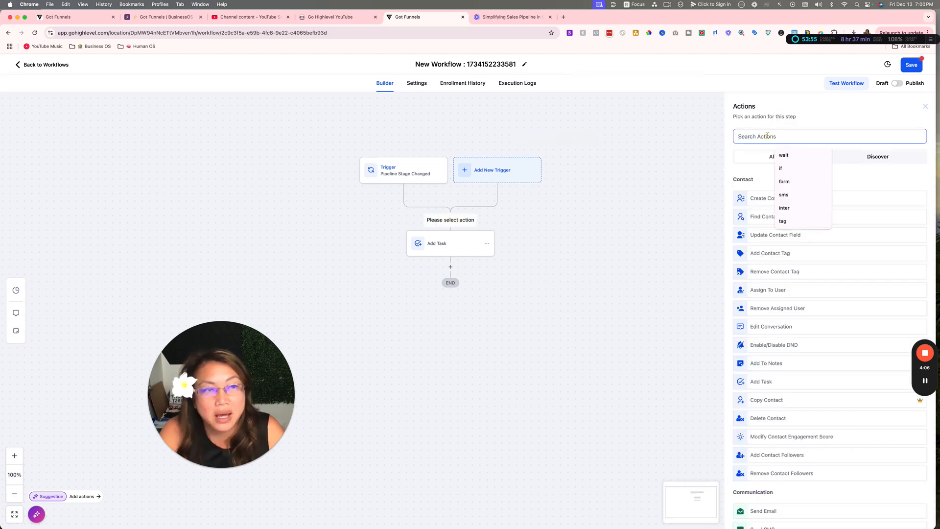
pyautogui.write('te')
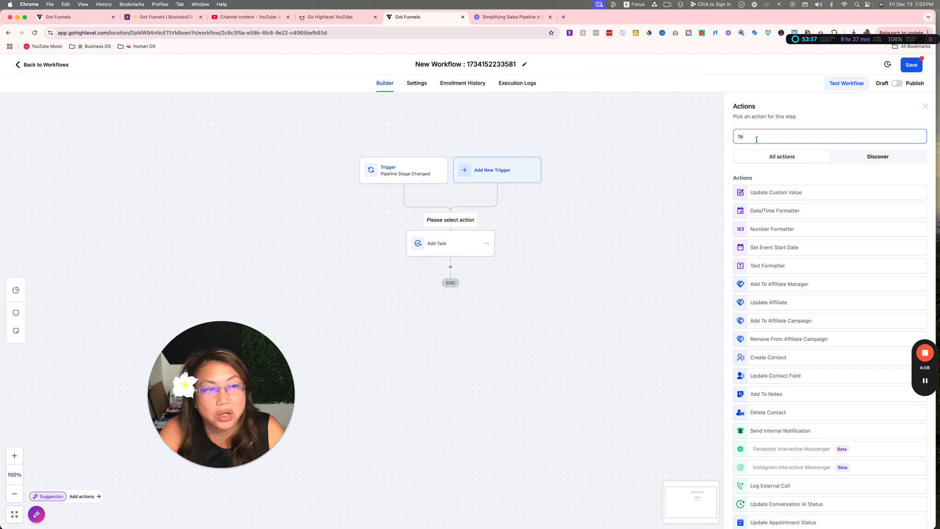
pyautogui.write('x')
pyautogui.press('BackSpace')
pyautogui.press('BackSpace')
pyautogui.press('BackSpace')
pyautogui.write('sms')
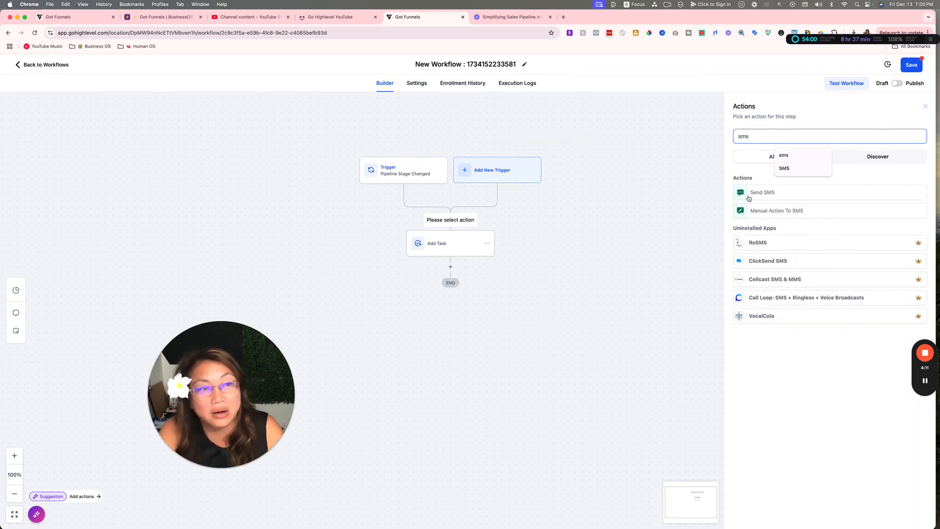
pyautogui.click(744, 194)
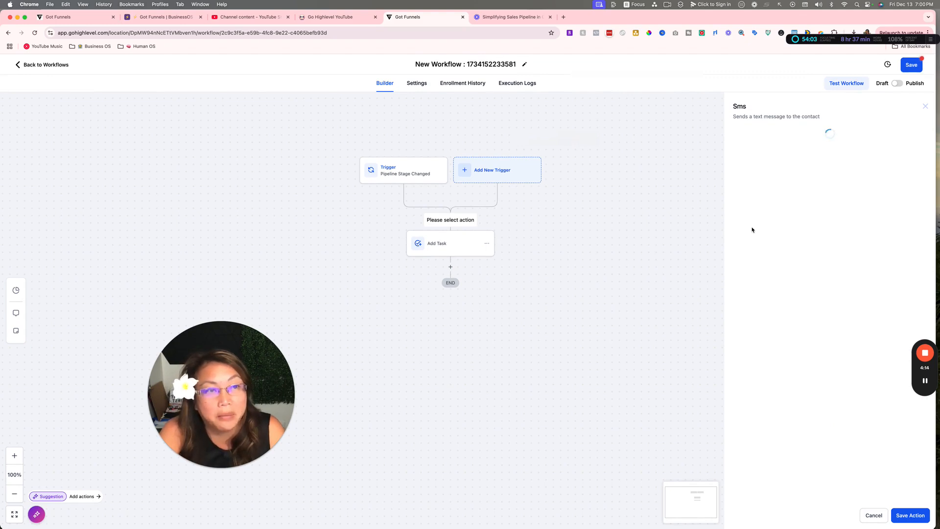
# Enter "test" as the SMS action's message and save the action
pyautogui.click(745, 250)
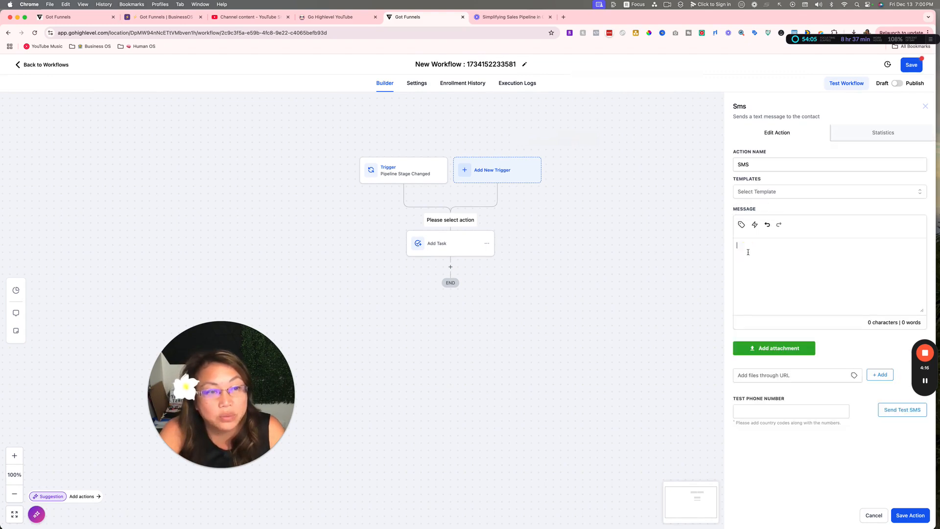
pyautogui.write('stest')
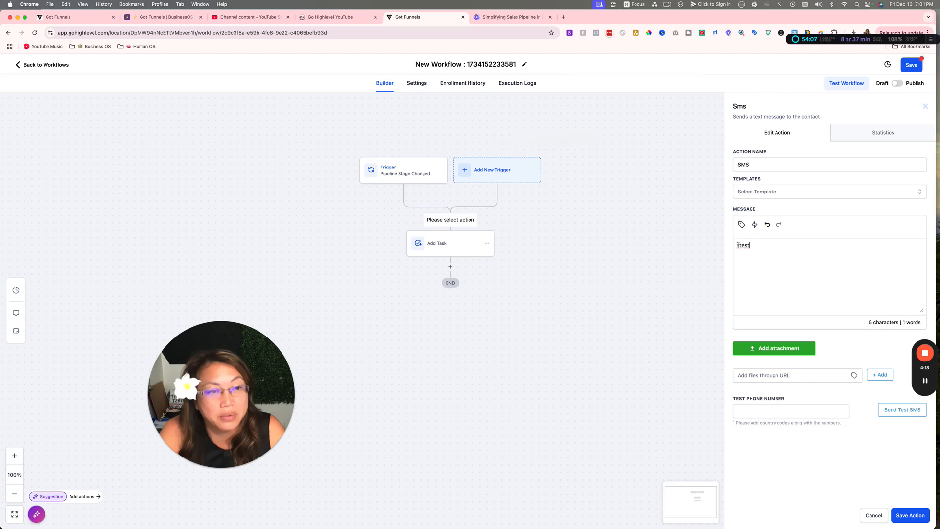
pyautogui.click(738, 245)
pyautogui.press('BackSpace')
pyautogui.click(762, 247)
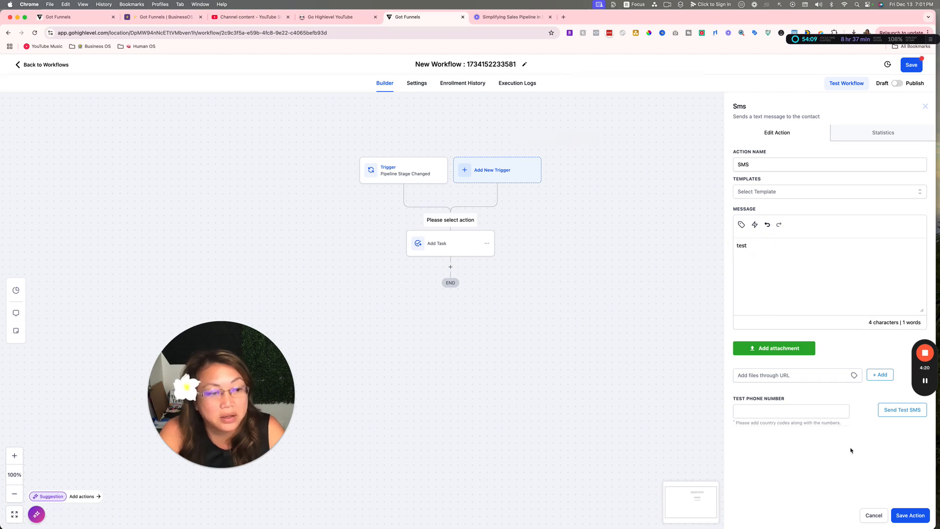
pyautogui.click(908, 515)
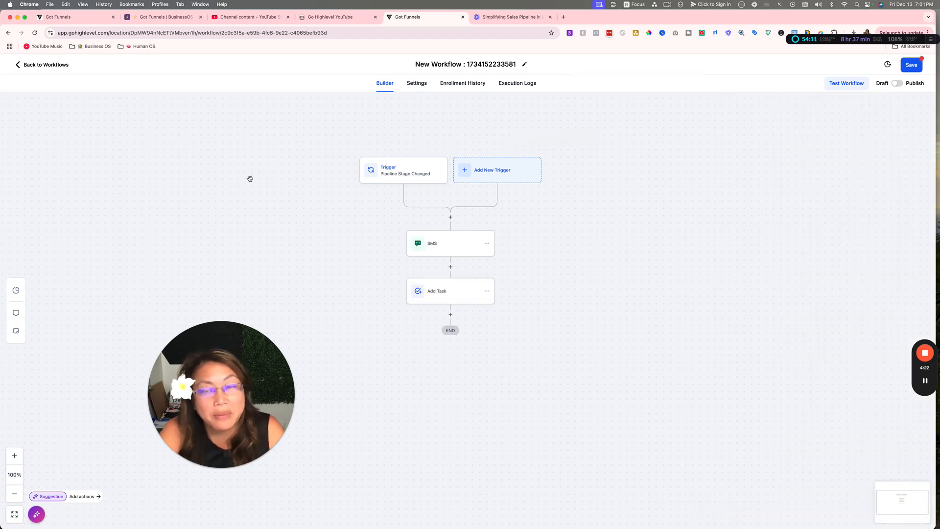
# Review the Pipeline Stage Changed trigger's pipeline and stage filters and close it without saving
pyautogui.click(402, 177)
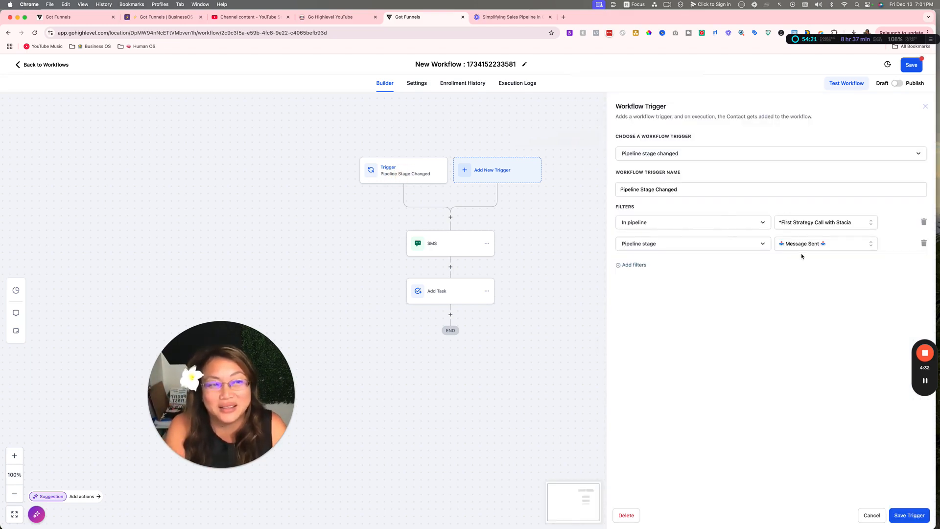
pyautogui.click(870, 514)
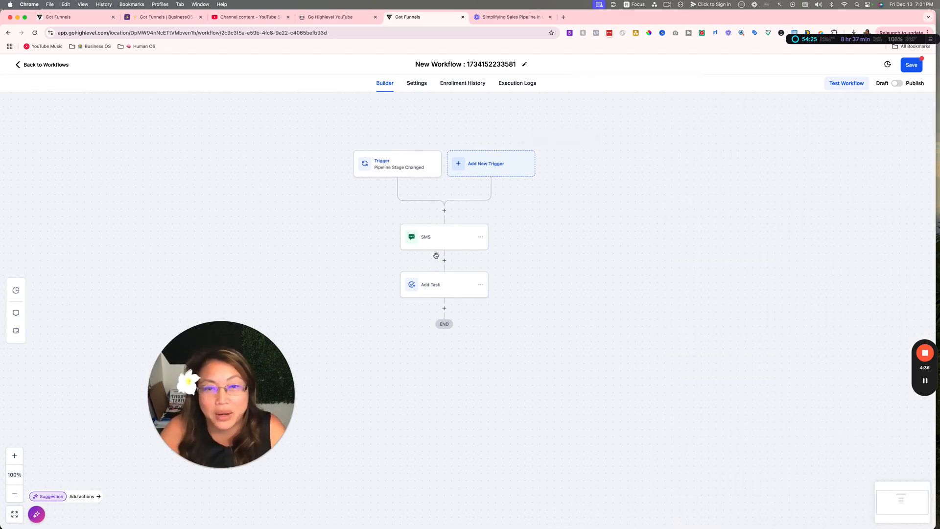
# Insert a Wait action before the SMS action with a time delay of 1 minute and save it
pyautogui.click(444, 211)
pyautogui.write('a')
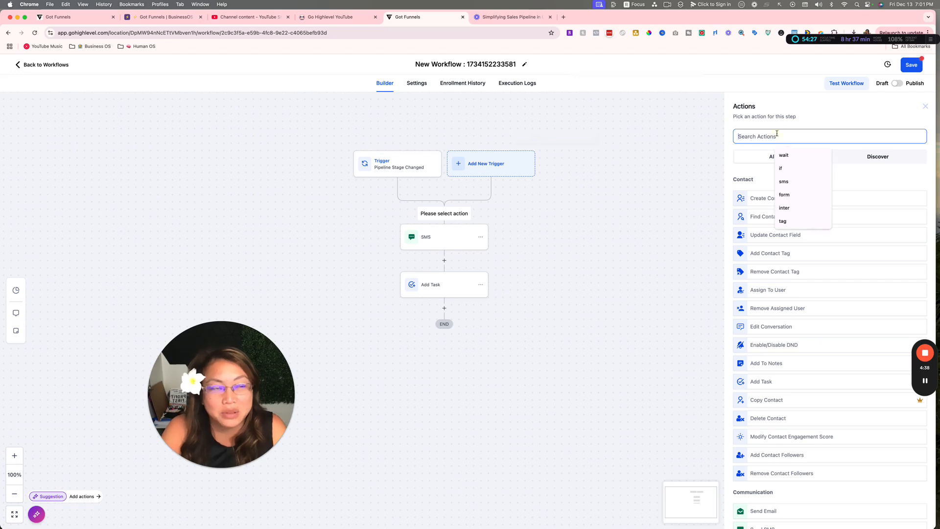
pyautogui.press('BackSpace')
pyautogui.write('wait')
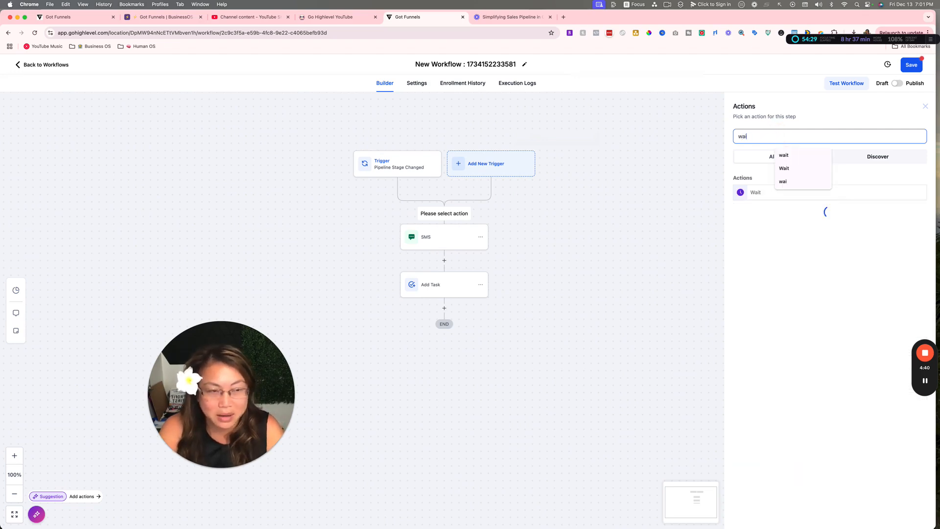
pyautogui.click(765, 195)
pyautogui.click(620, 215)
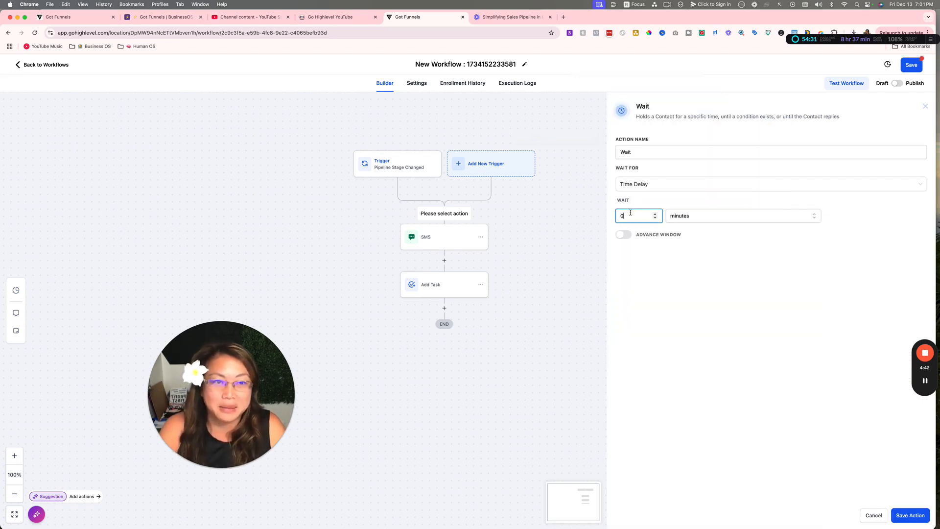
pyautogui.write('1')
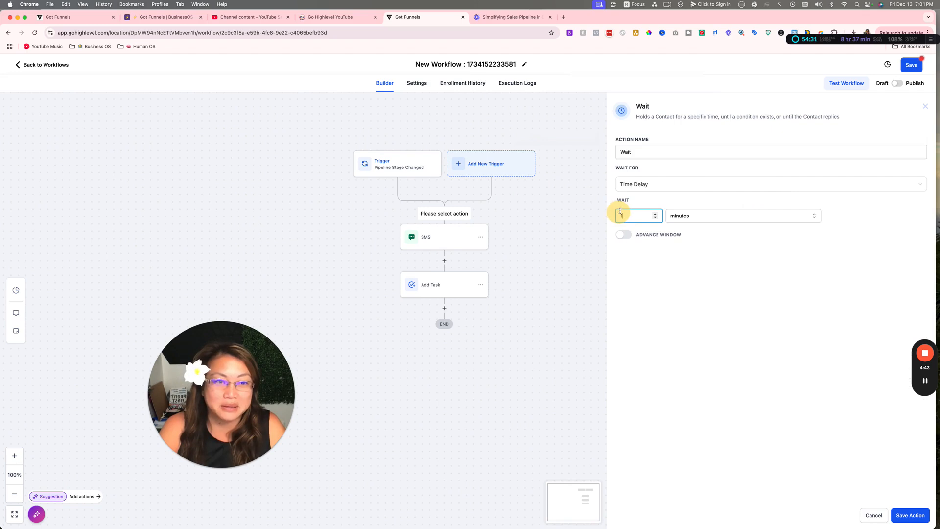
pyautogui.click(907, 516)
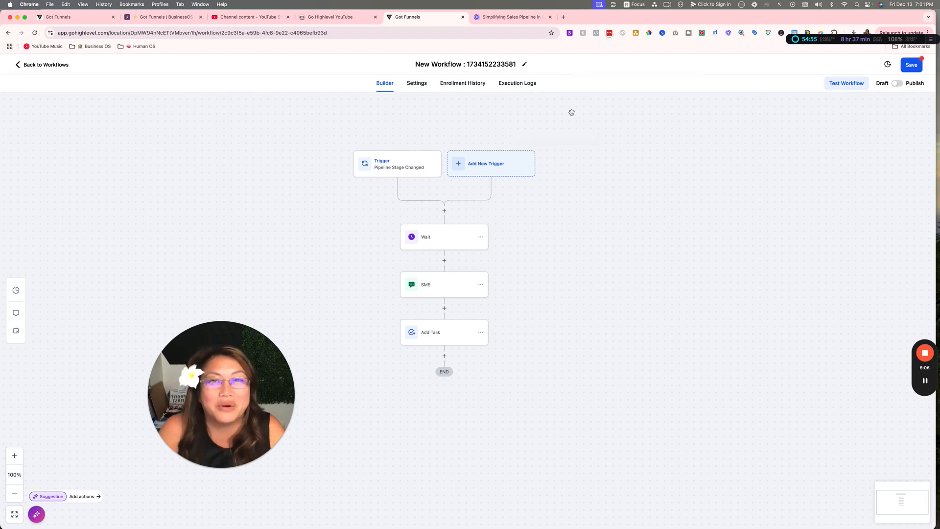
# Review the workflow's contact settings for re-entry and multiple opportunities, and return to the builder
pyautogui.scroll(-1, 481, 137)
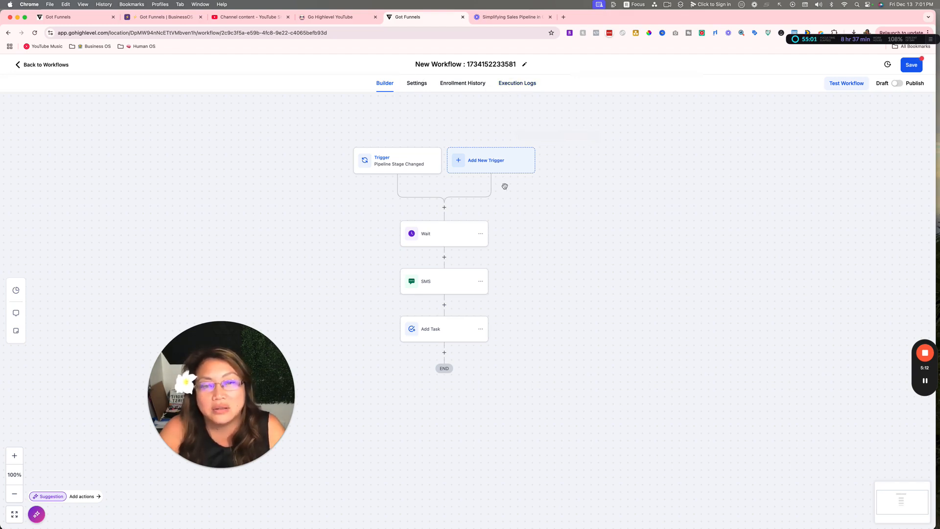
pyautogui.scroll(-1, 418, 107)
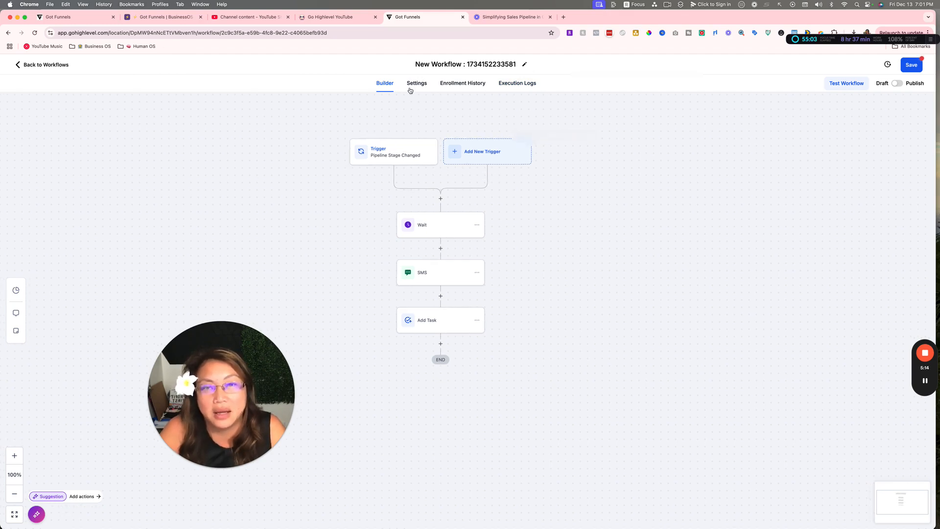
pyautogui.click(411, 87)
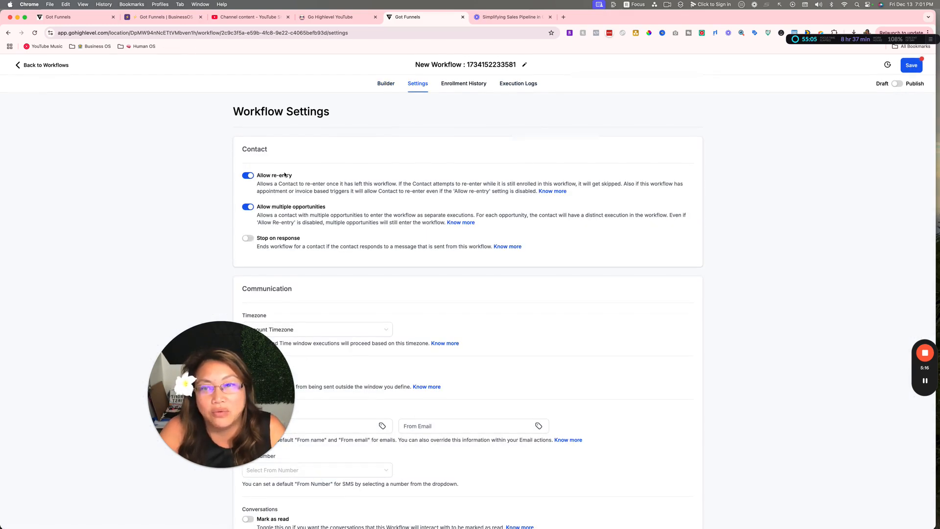
pyautogui.click(384, 84)
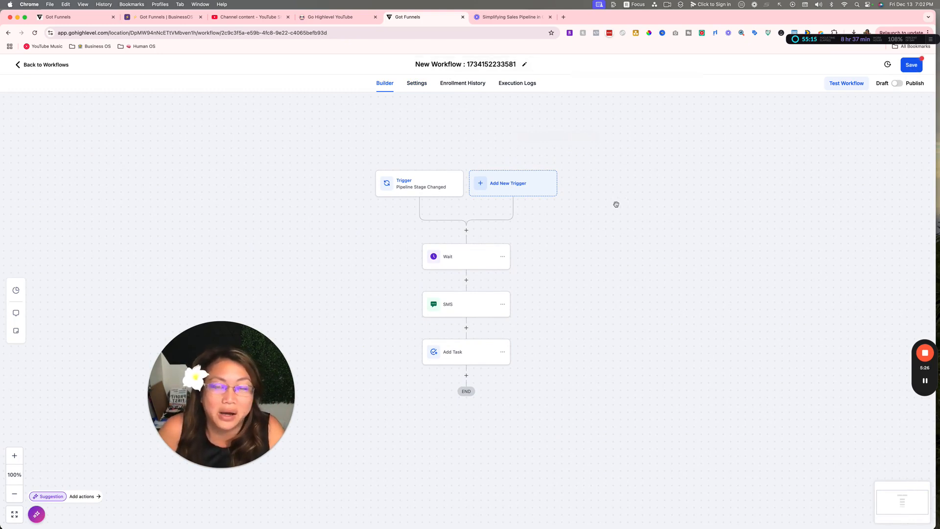
# Delete the Pipeline Stage Changed trigger from the workflow
pyautogui.click(424, 188)
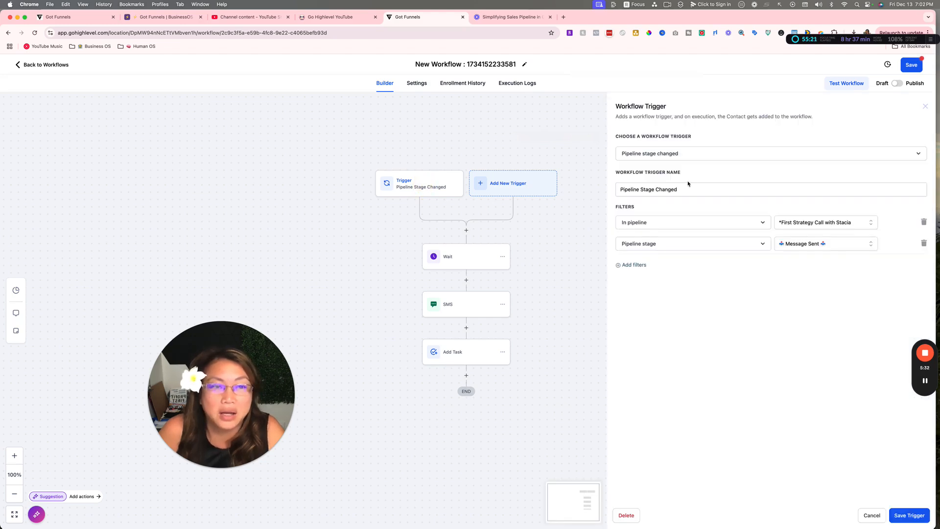
pyautogui.click(625, 515)
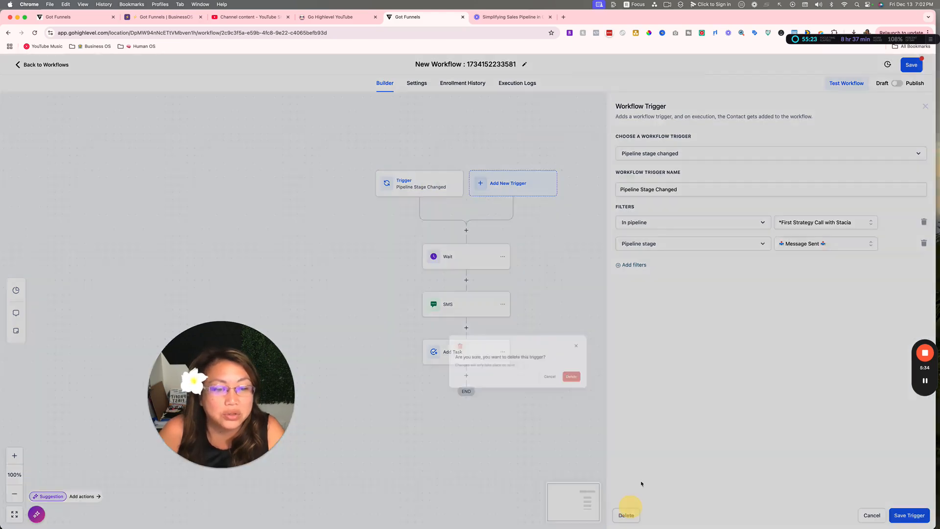
pyautogui.click(544, 313)
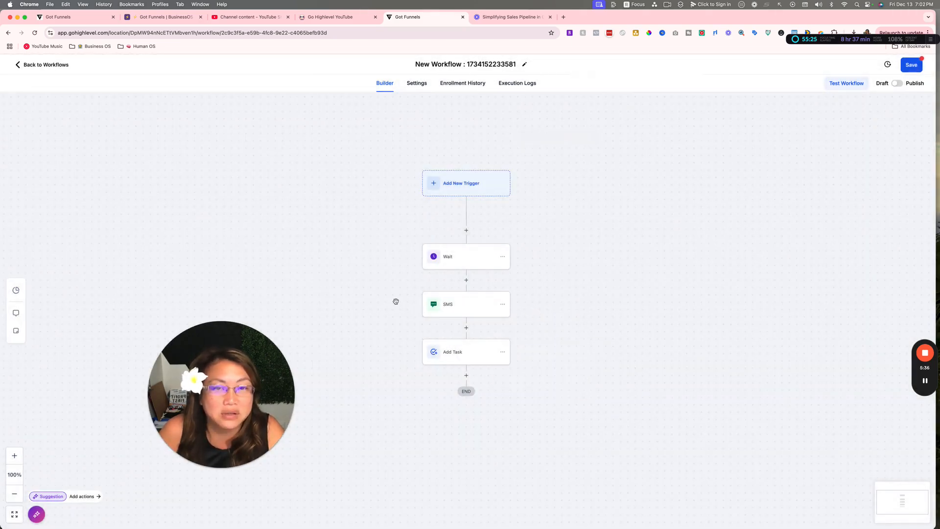
pyautogui.moveTo(255, 356); pyautogui.dragTo(316, 265)
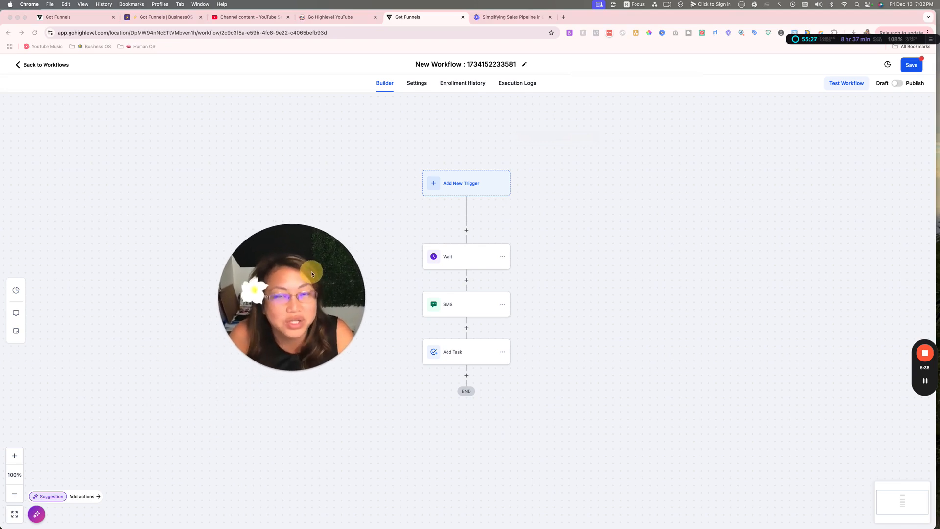